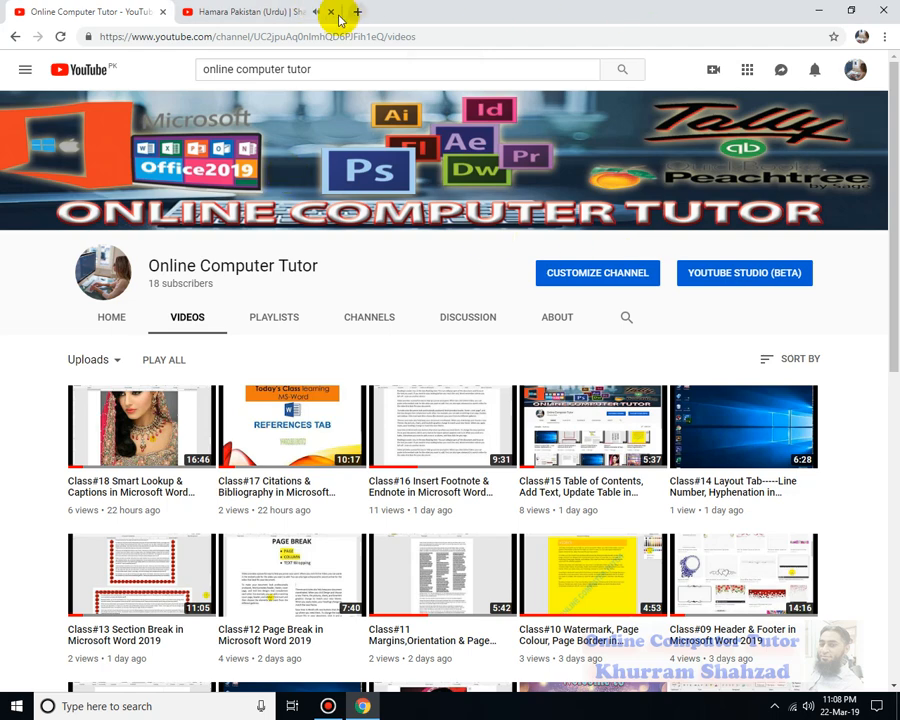
Close the second browser tab, then switch to Word and create a blank document.
left_click(331, 13)
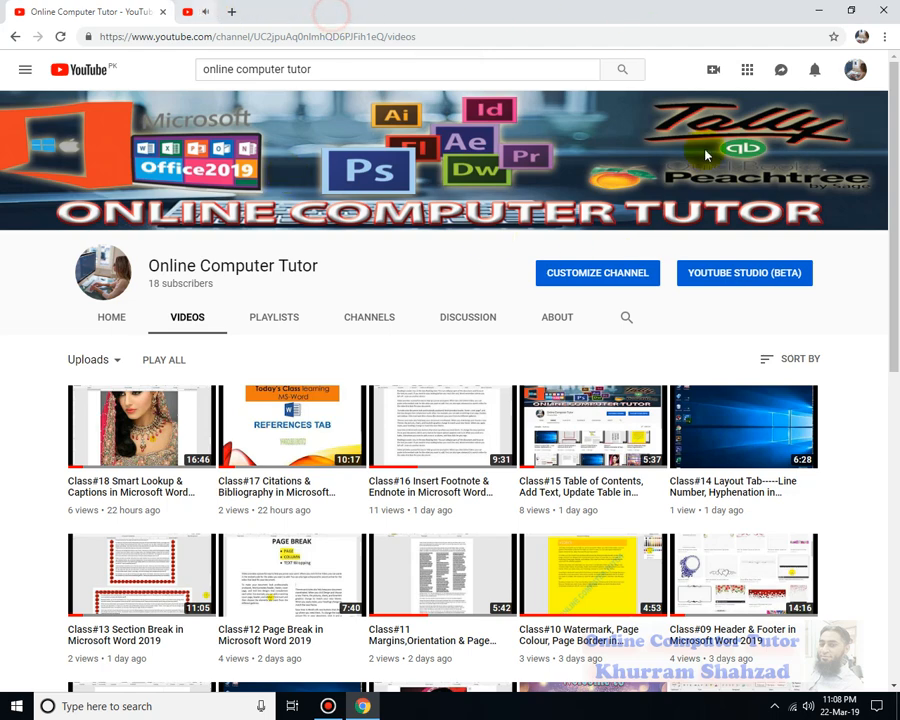
left_click(826, 8)
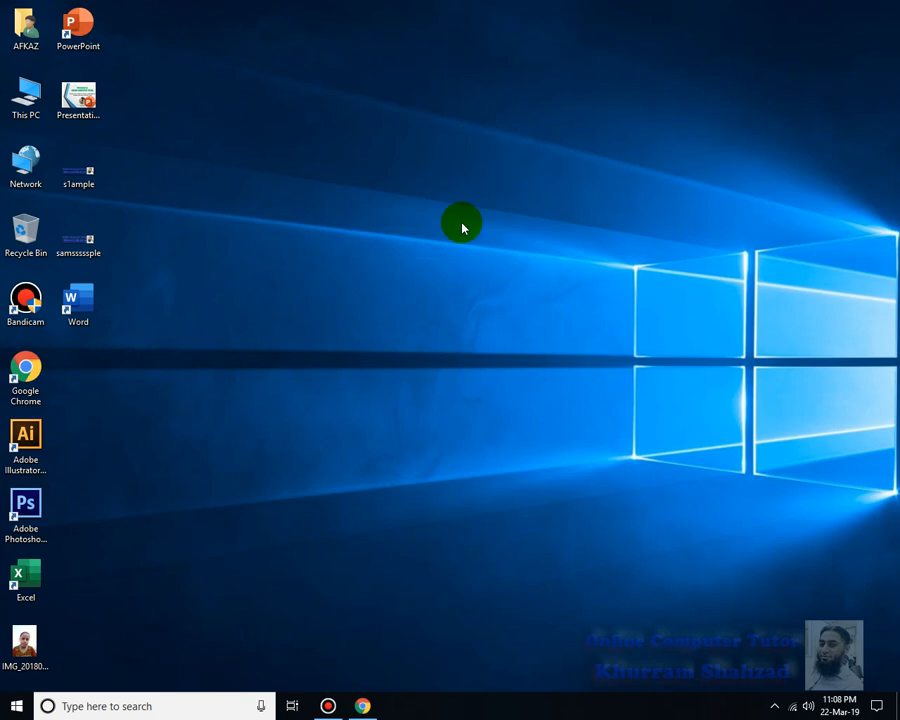
double_click(88, 292)
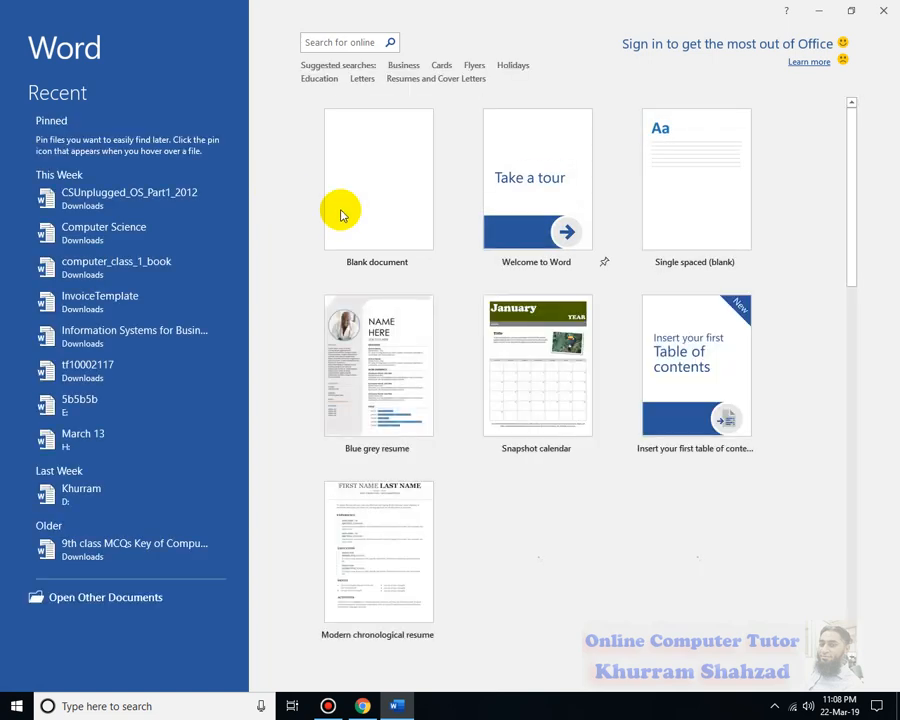
left_click(394, 211)
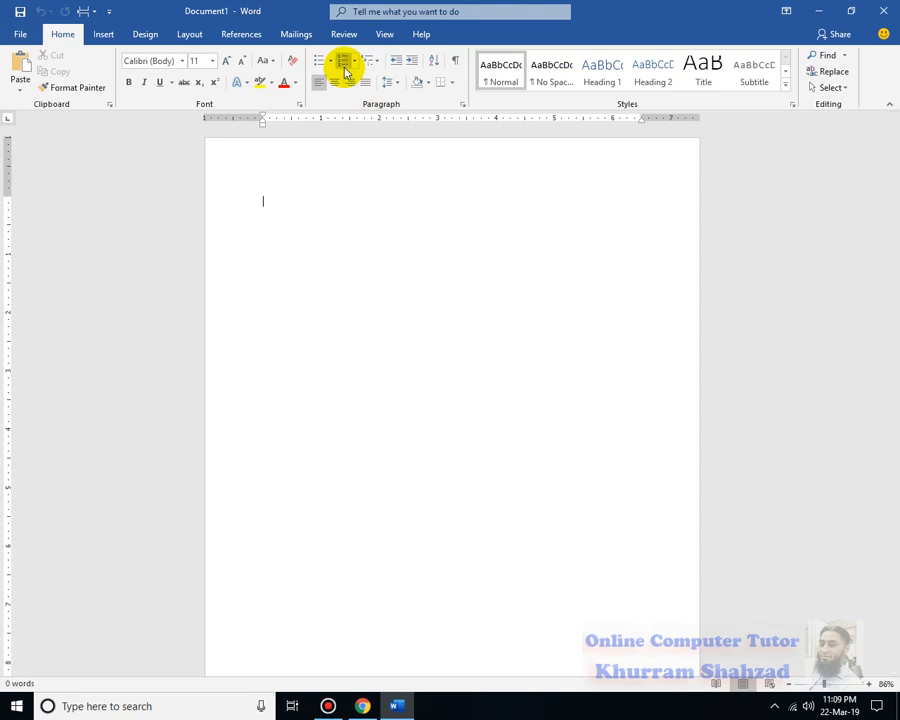
Fill the blank document with sample paragraphs using =rand(20).
left_click(248, 38)
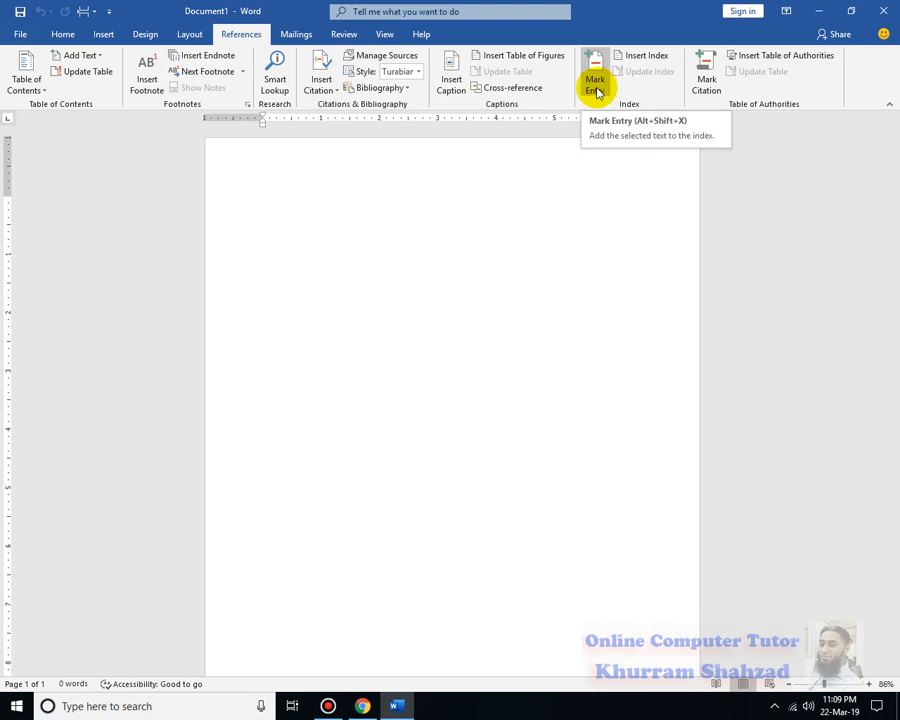
left_click(273, 191)
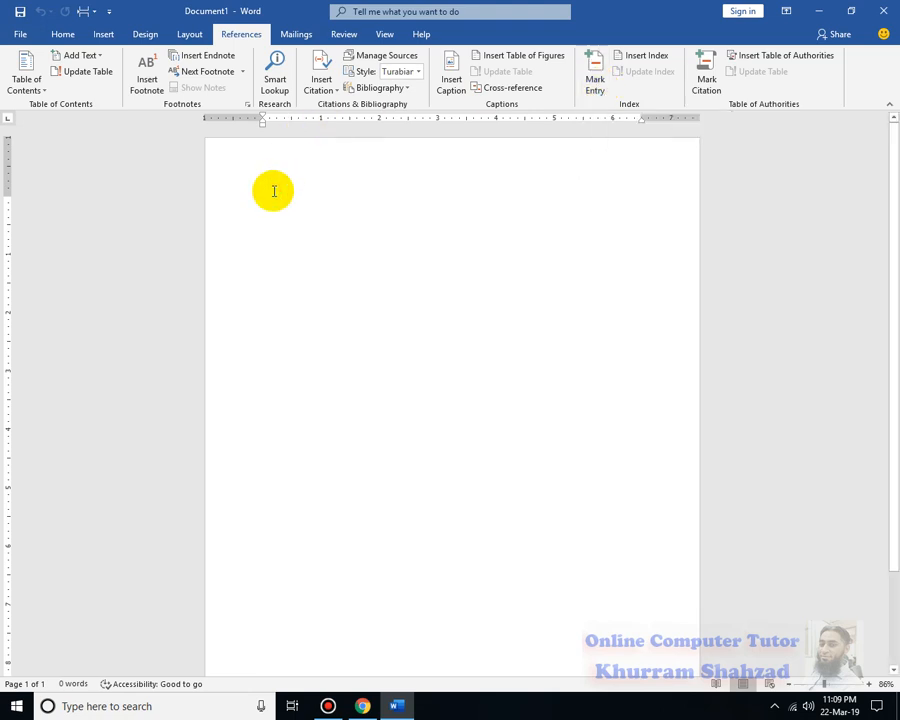
type("=rand(")
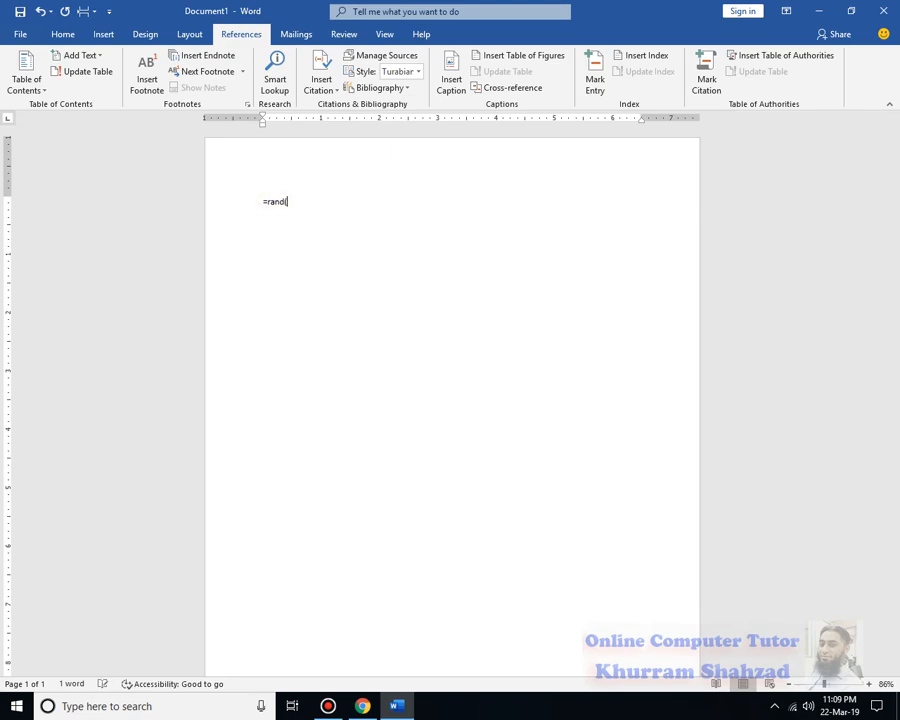
type("20)")
key("Return")
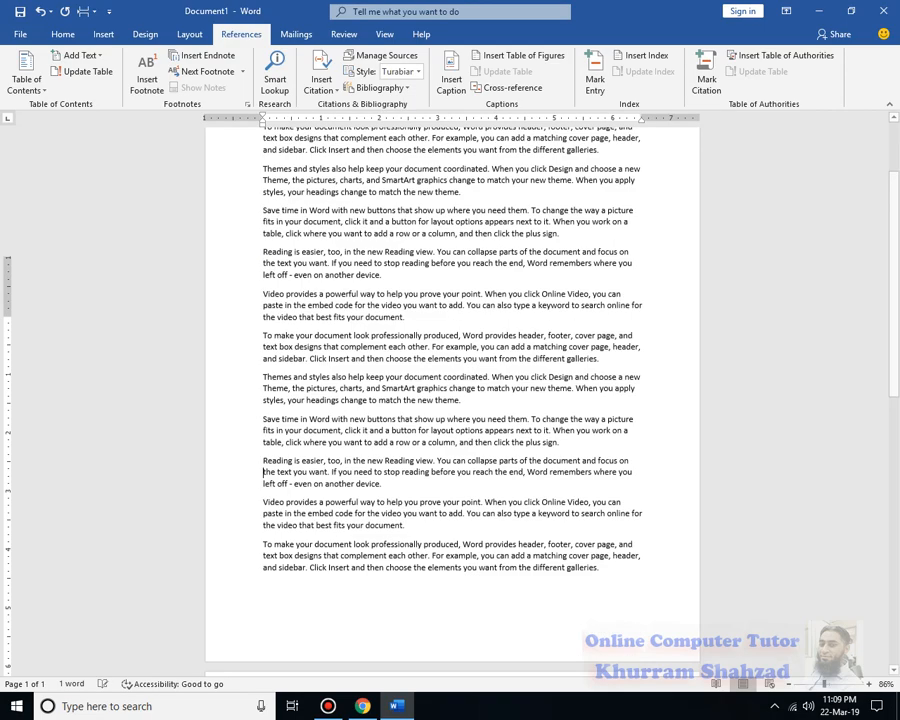
Start an index entry for the word "document" at the end of the first paragraph.
scroll(10, 162, "up", 5)
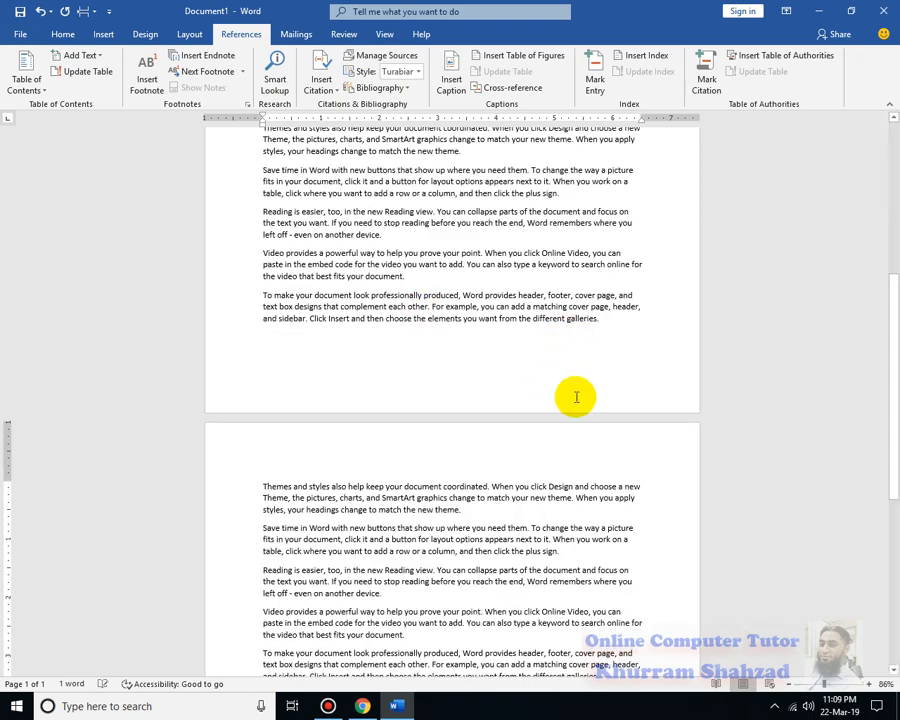
scroll(568, 547, "up", 8)
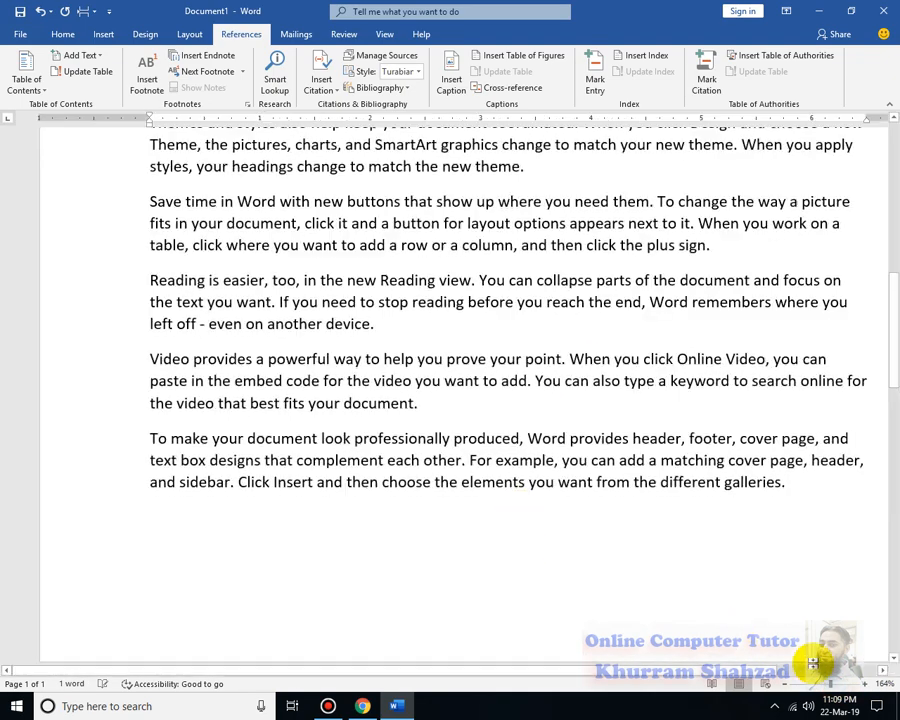
left_click(827, 684)
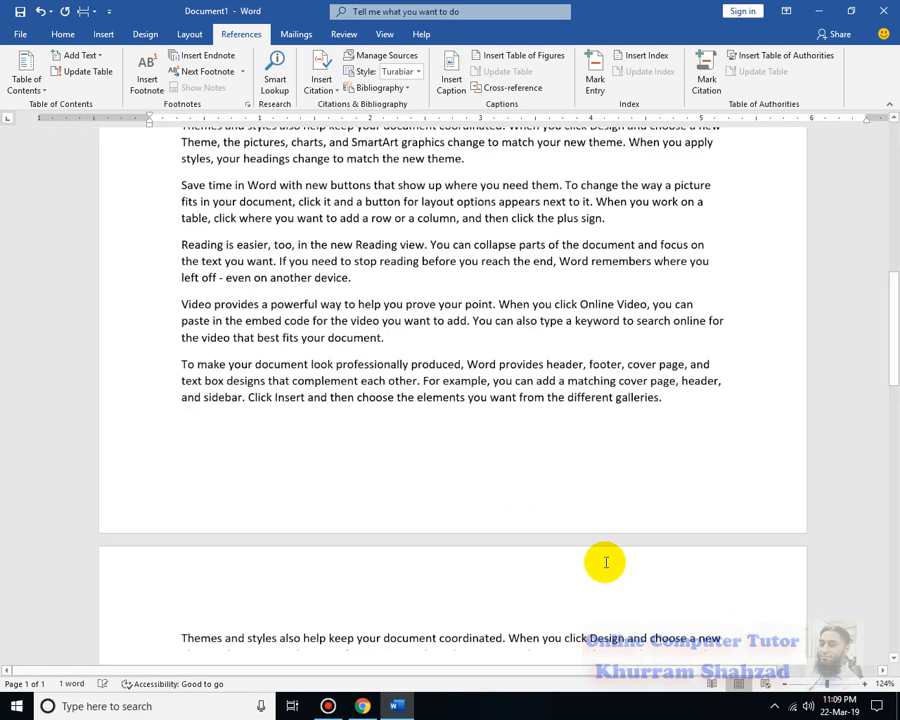
scroll(471, 322, "up", 3)
scroll(471, 322, "up", 6)
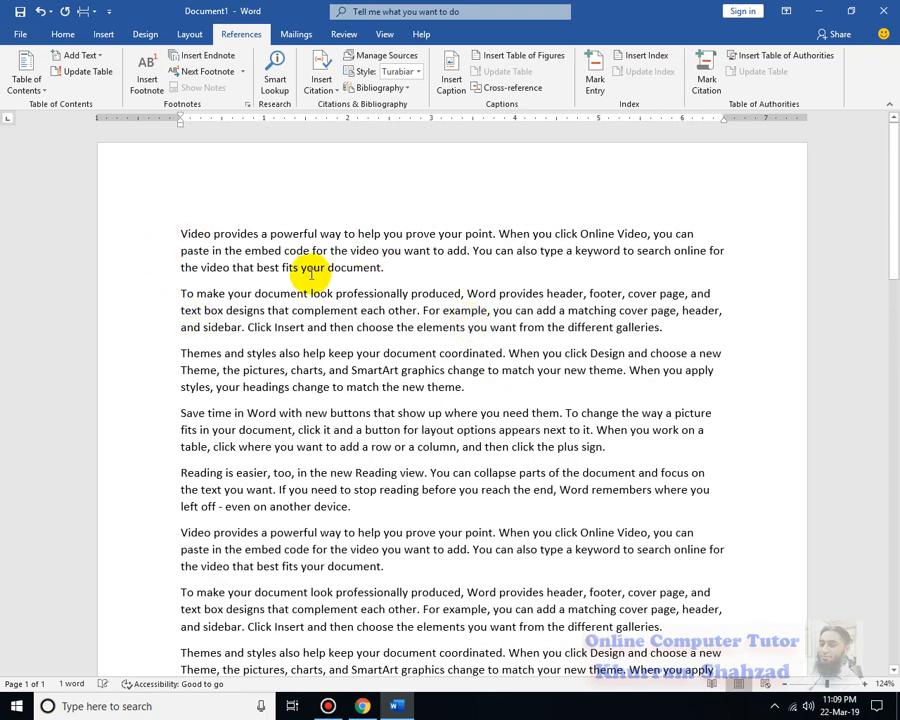
left_click(350, 267)
left_click_drag(350, 267, 385, 268)
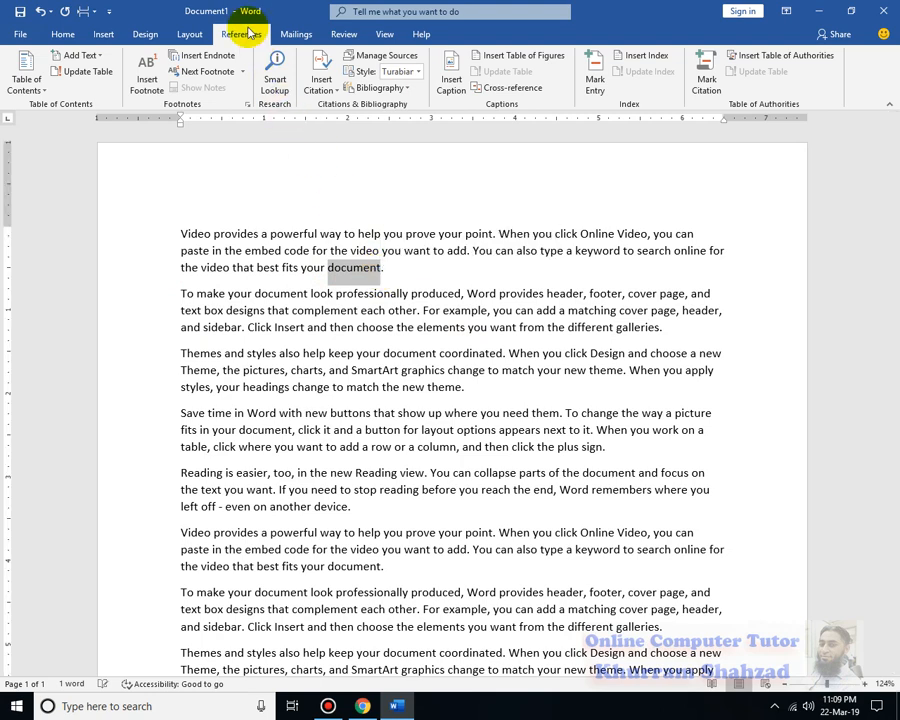
left_click(595, 76)
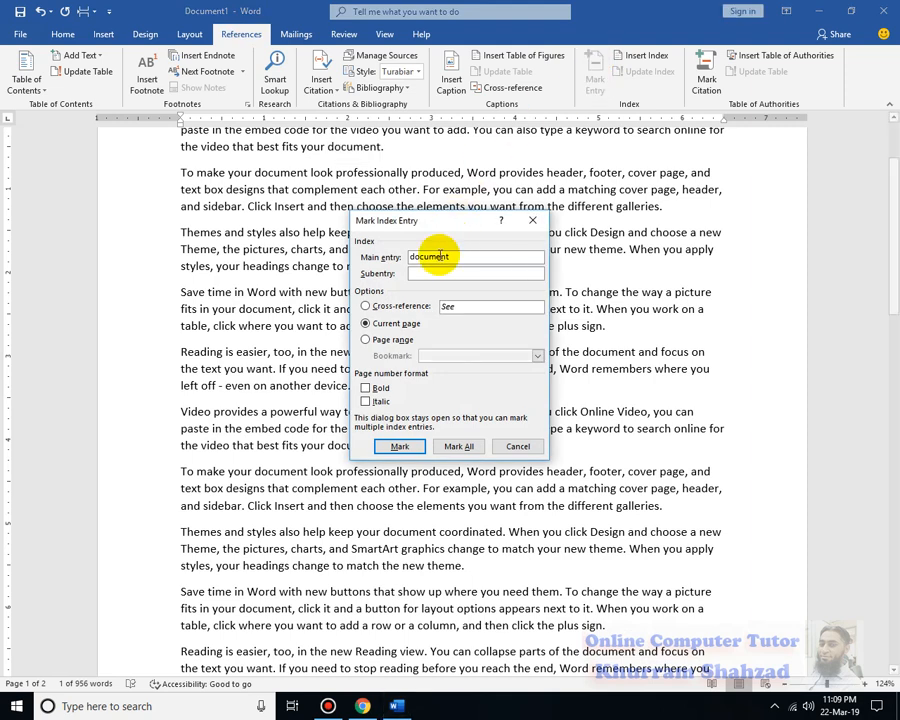
left_click_drag(441, 229, 608, 204)
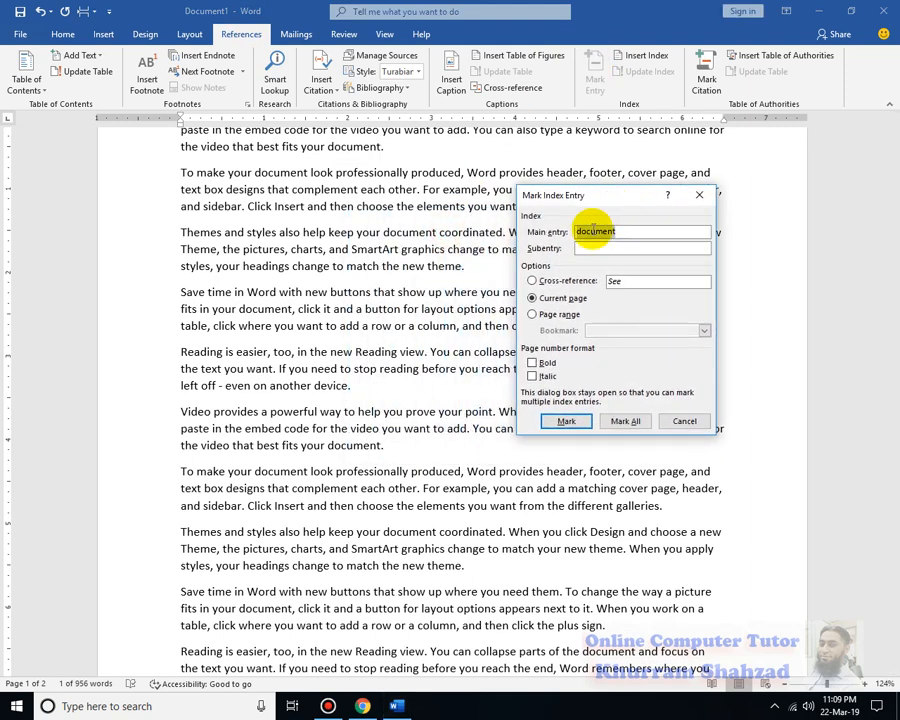
left_click(626, 231)
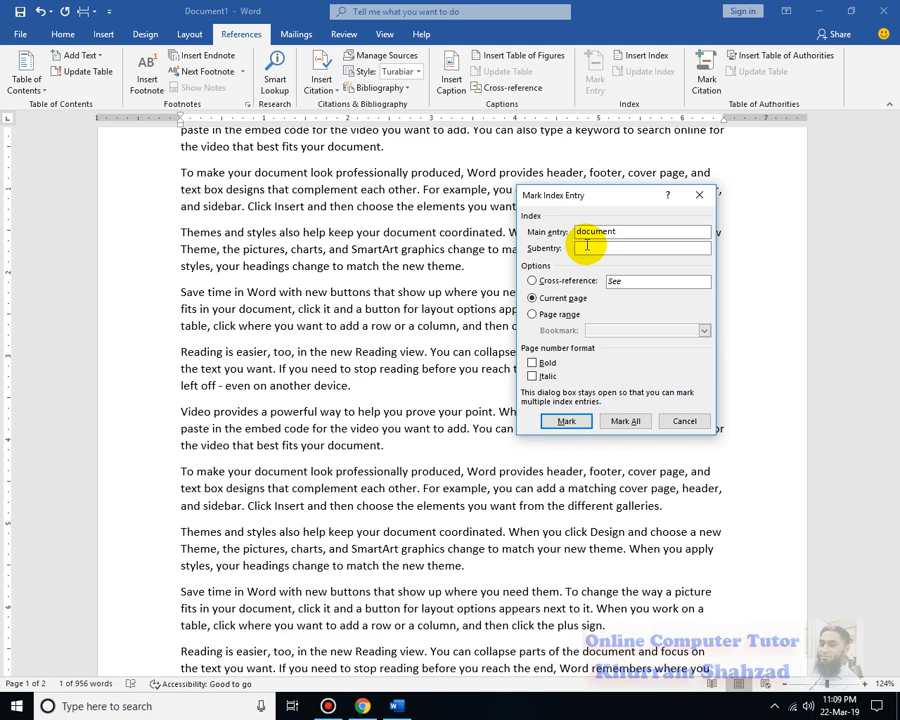
left_click(569, 315)
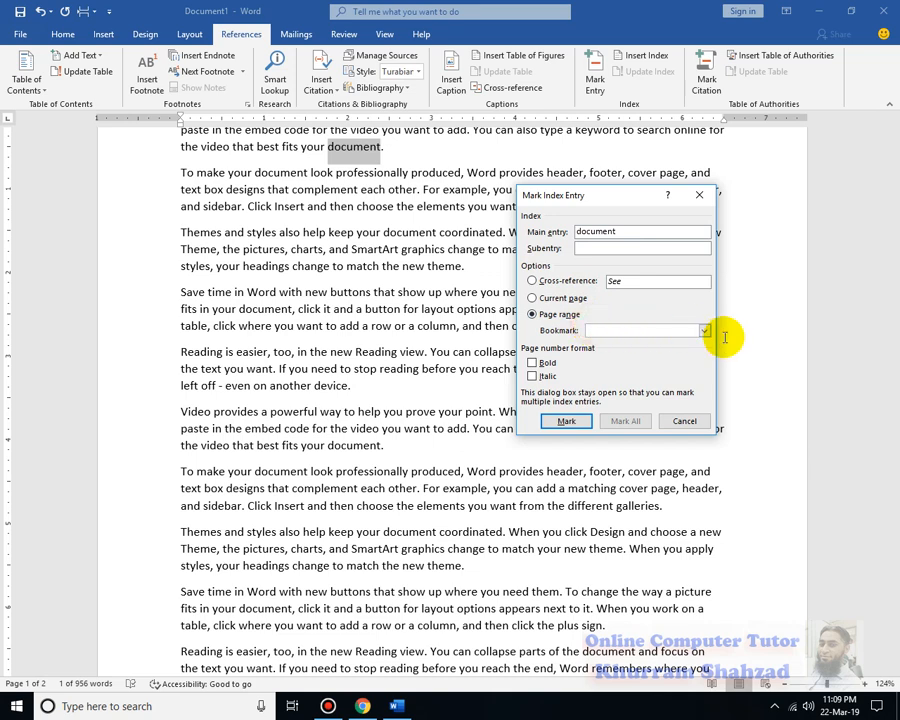
left_click(640, 331)
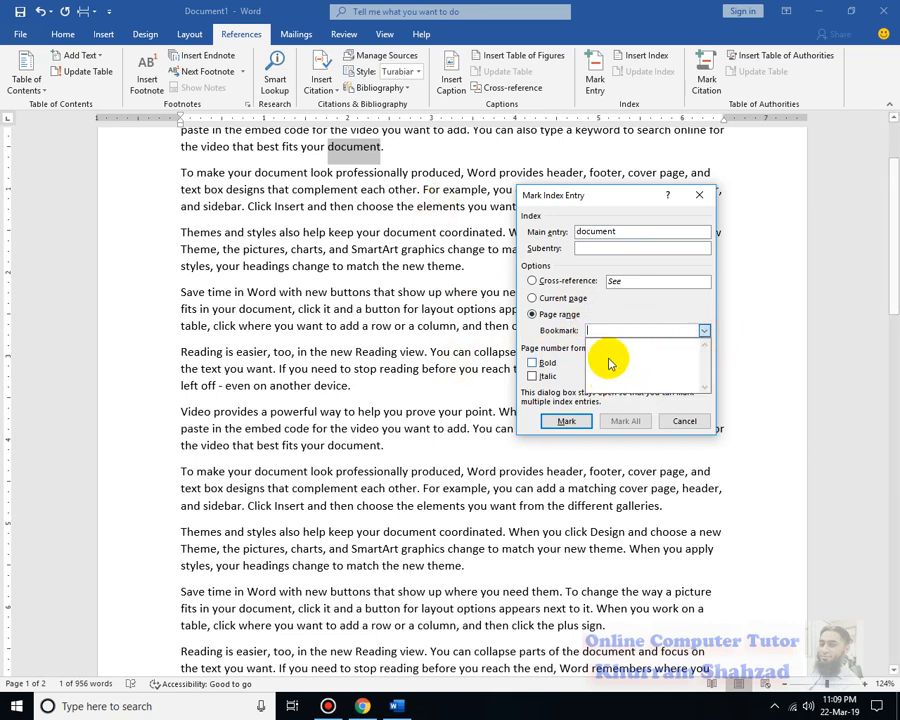
left_click(535, 281)
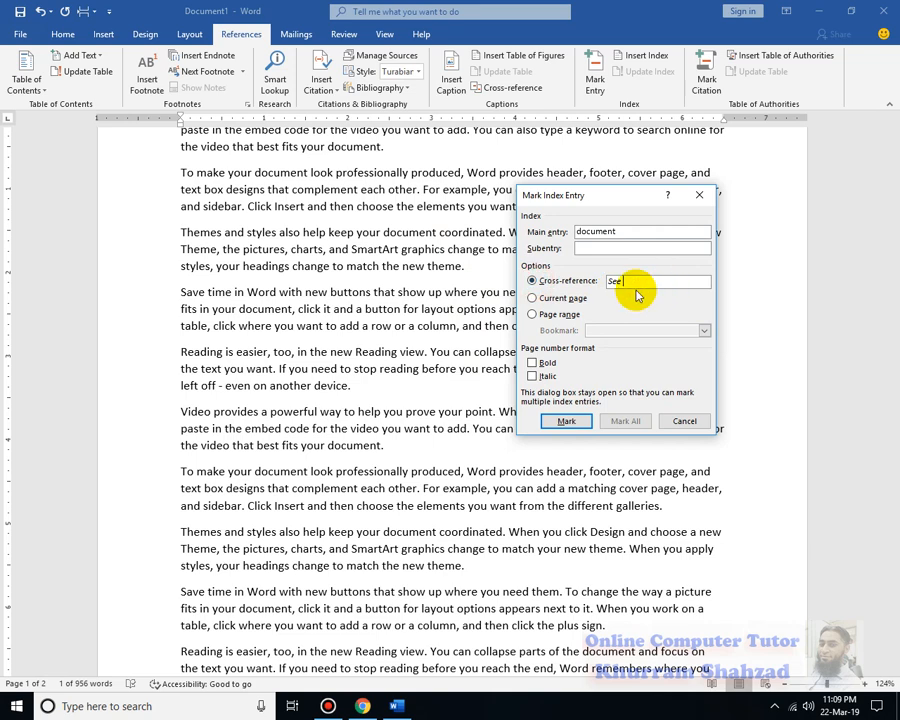
left_click(533, 298)
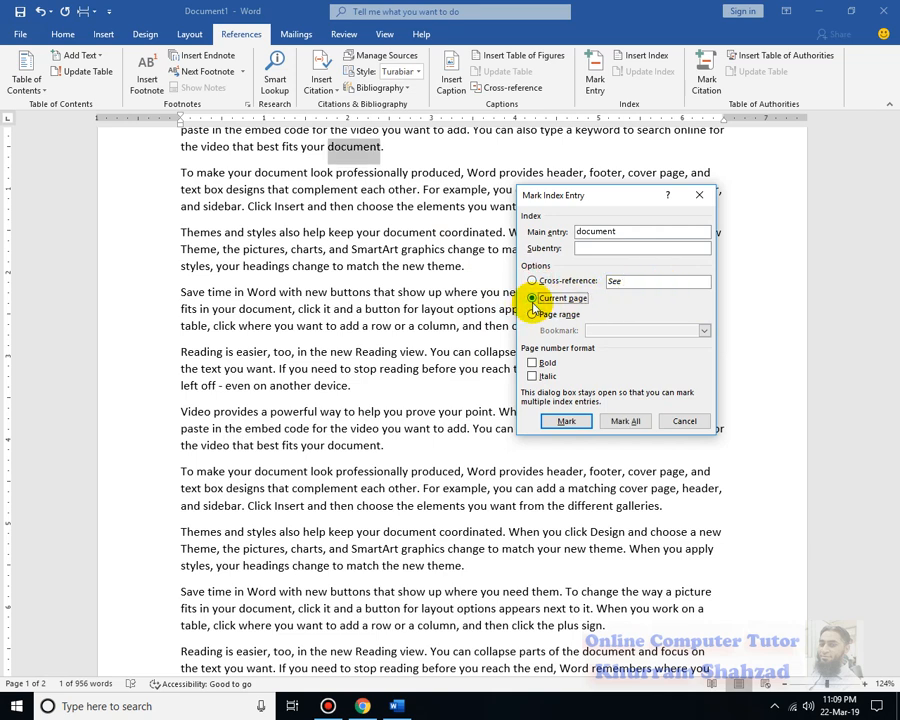
left_click(535, 364)
left_click(537, 375)
left_click(535, 364)
left_click(537, 376)
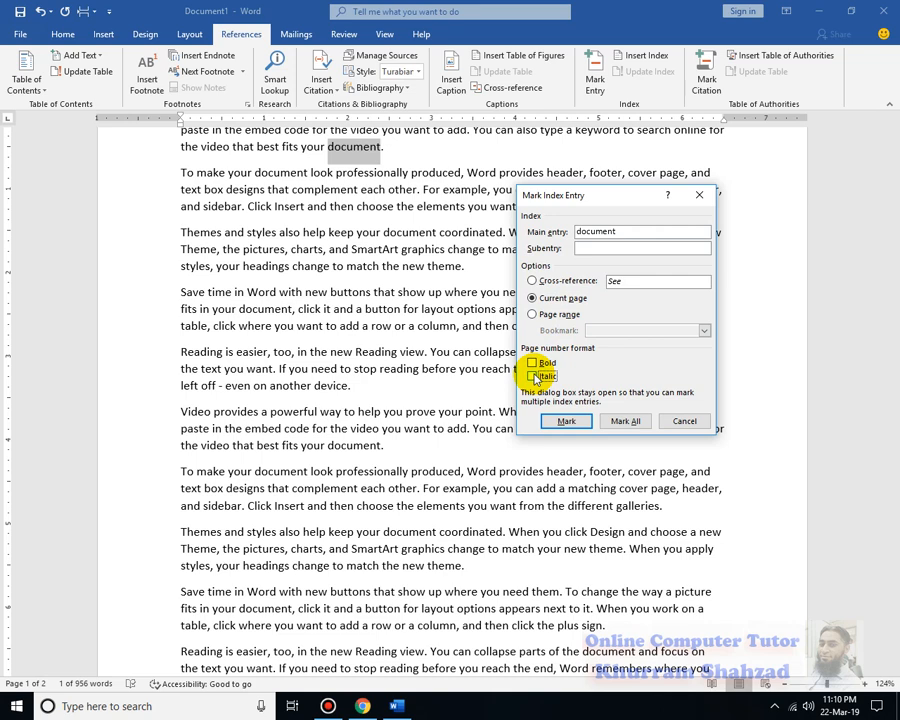
Mark "document" as a current-page index entry with a bold and italic page number.
left_click(535, 364)
left_click(537, 376)
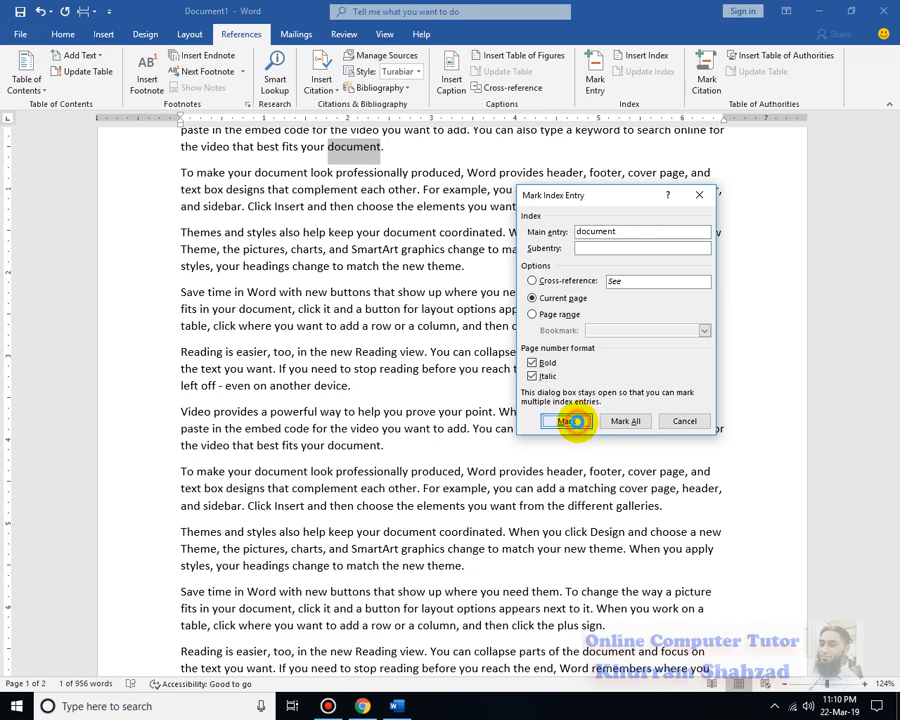
left_click(567, 421)
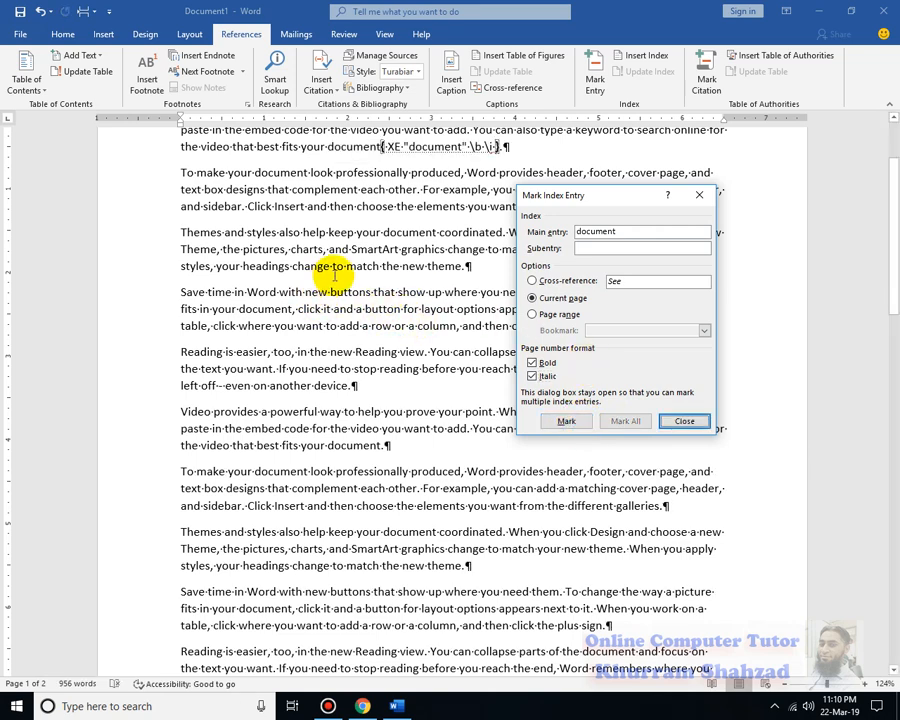
Mark "theme" at the end of the third paragraph as an index entry with subentry "Different Styles of Themes in Ms-Word.".
left_click(428, 267)
left_click_drag(428, 267, 453, 265)
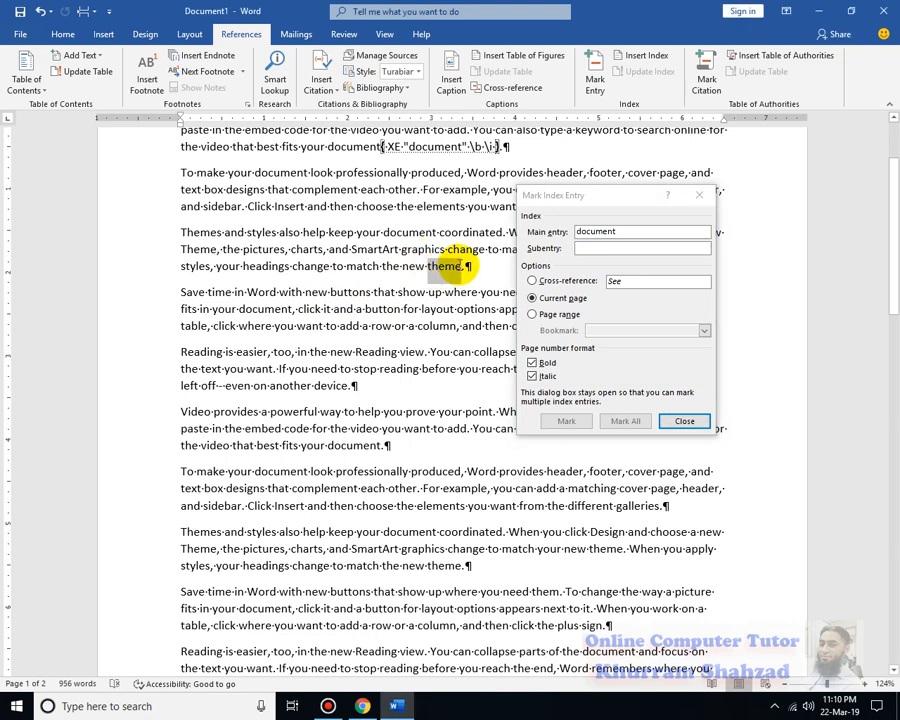
left_click(647, 229)
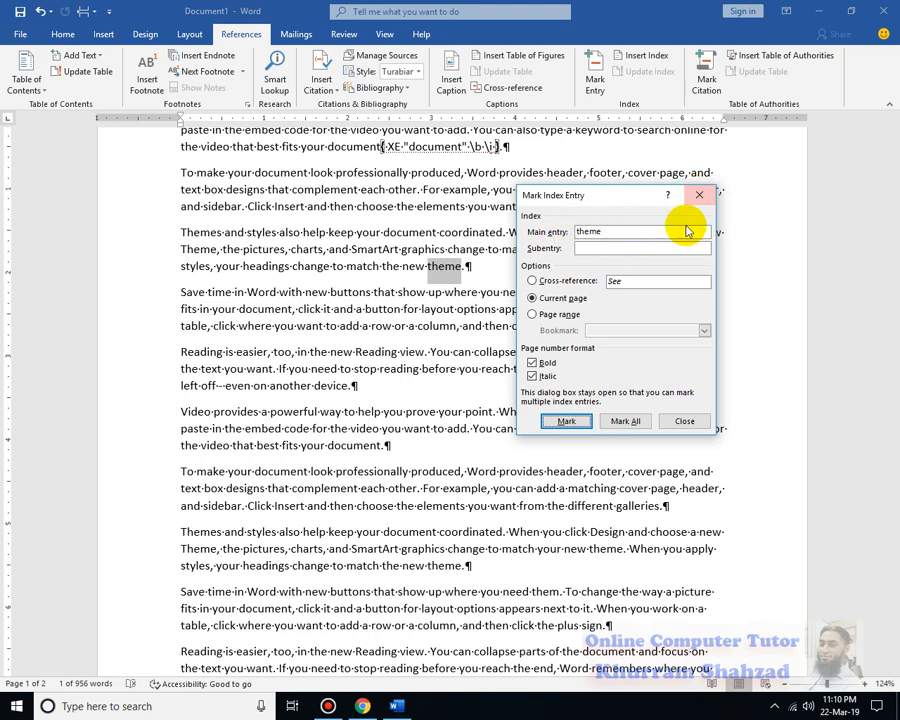
left_click(630, 248)
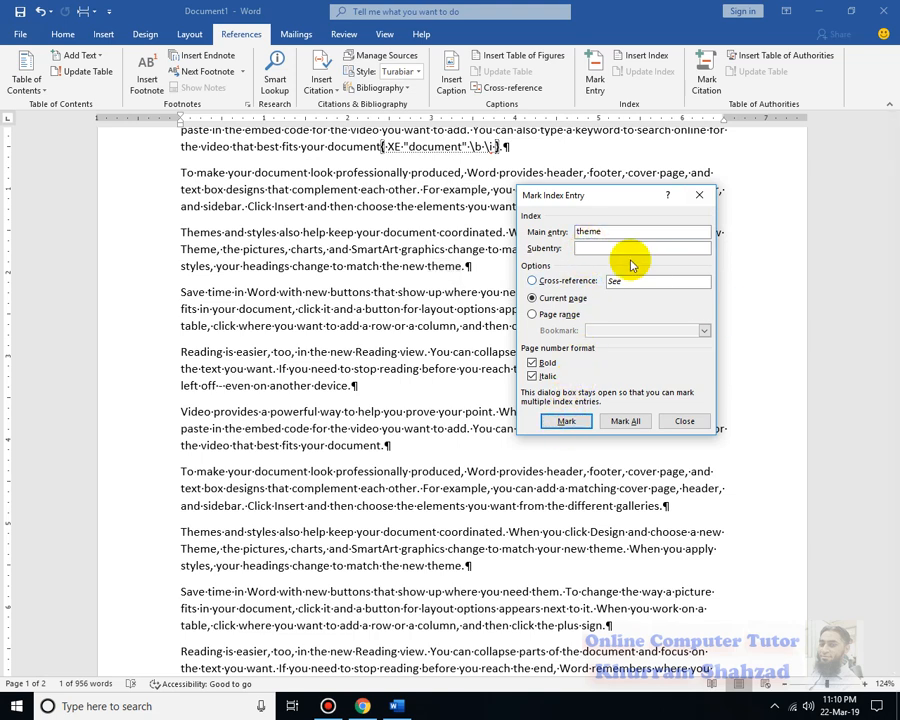
type("Diffe")
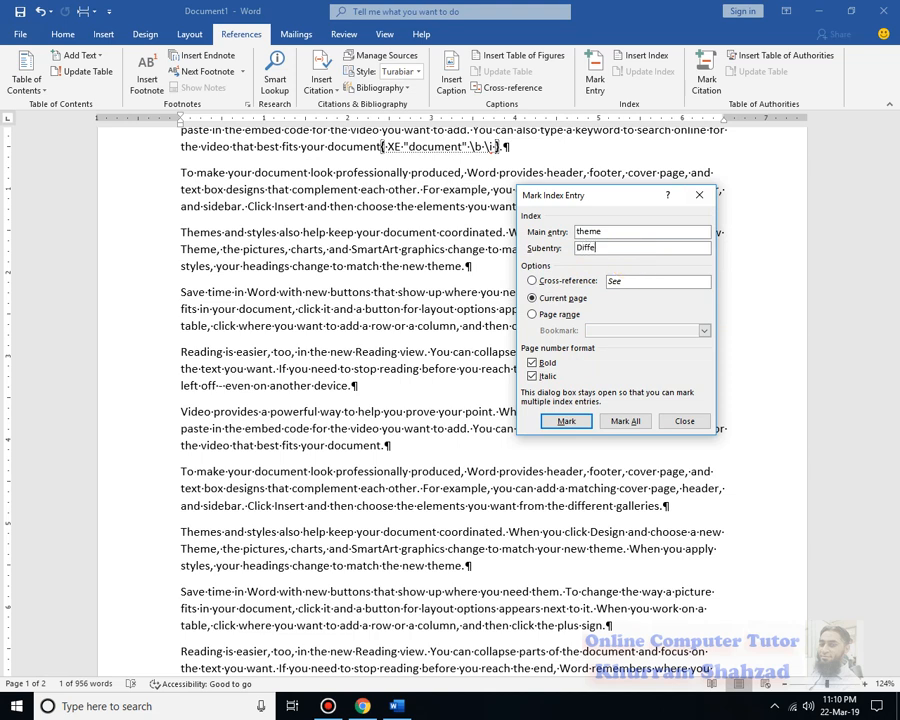
type("rent Styles of Themes in ")
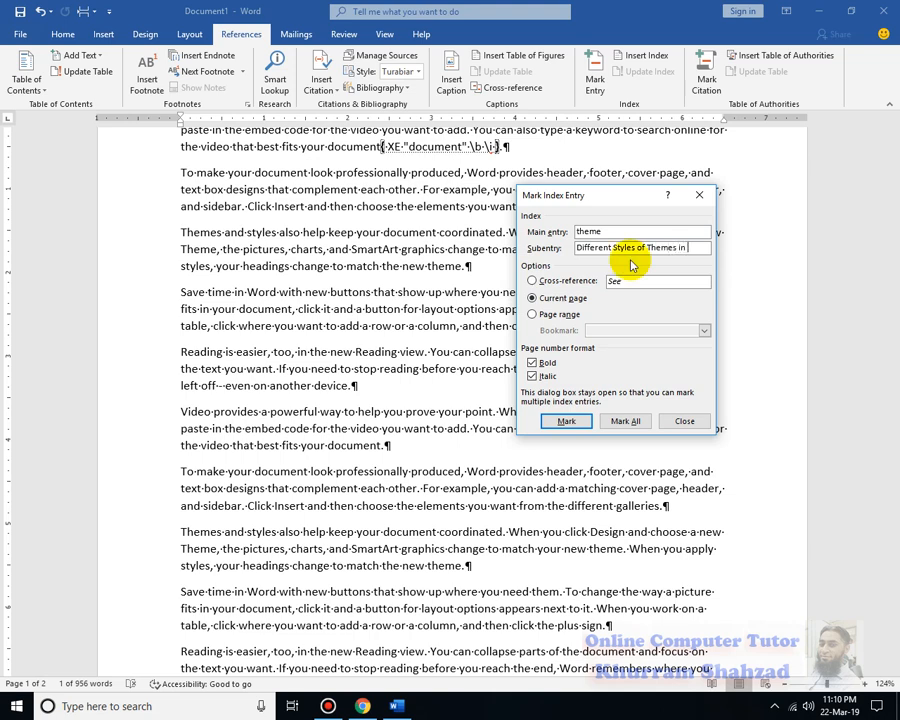
type("Ms-Word.")
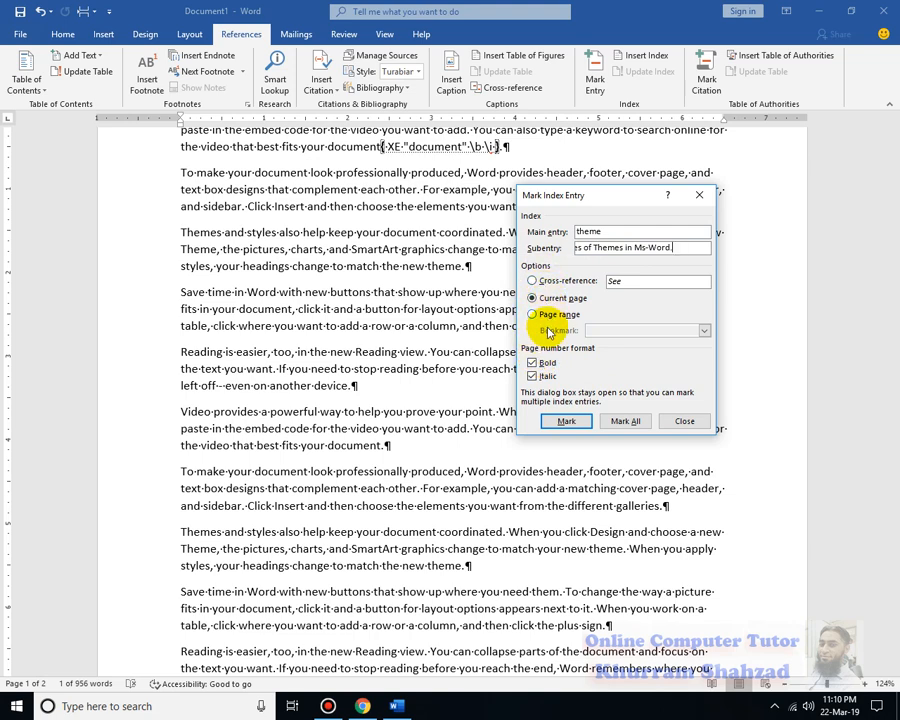
left_click(588, 424)
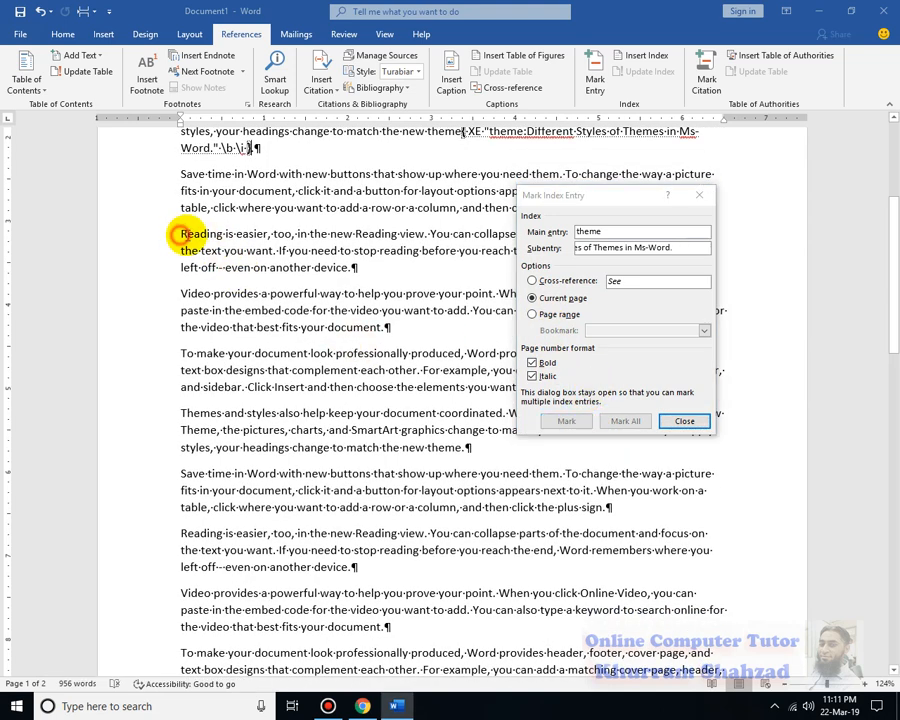
Mark "Reading" at the start of the first "Reading is easier" paragraph as an index entry without a subentry.
left_click(222, 235)
double_click(198, 233)
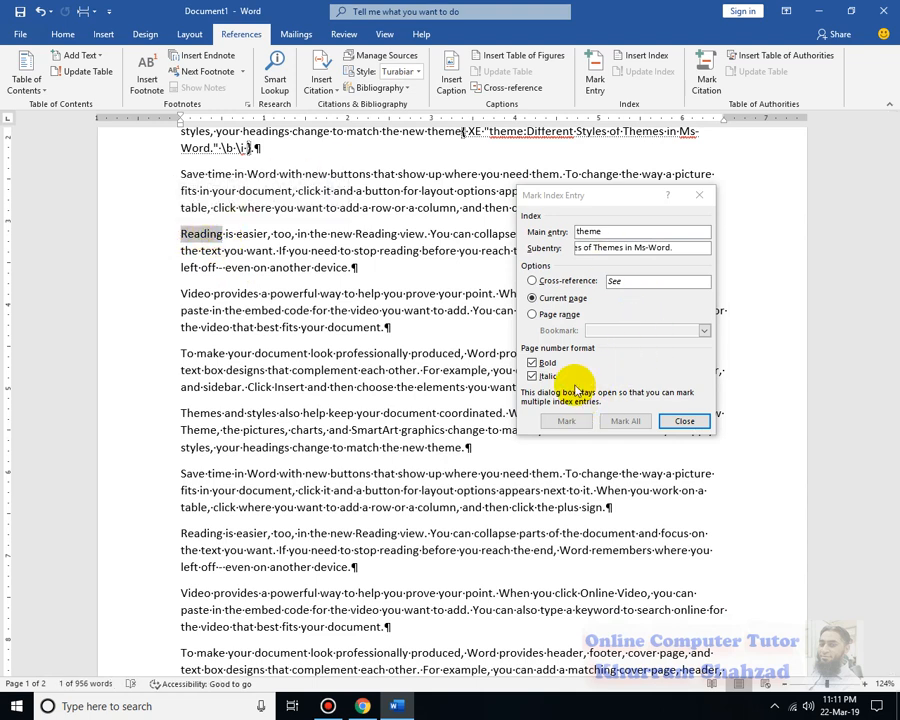
left_click(612, 231)
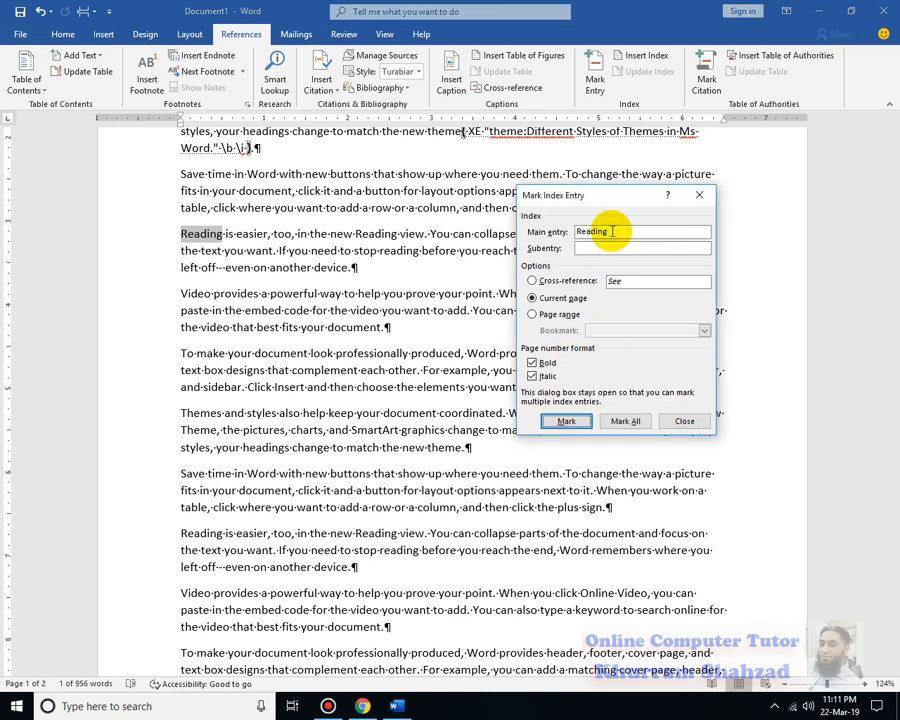
left_click(566, 421)
Mark "new Reading" in the second "Reading is easier" paragraph as a current-page index entry with a bold and italic page number.
scroll(612, 452, "down", 1)
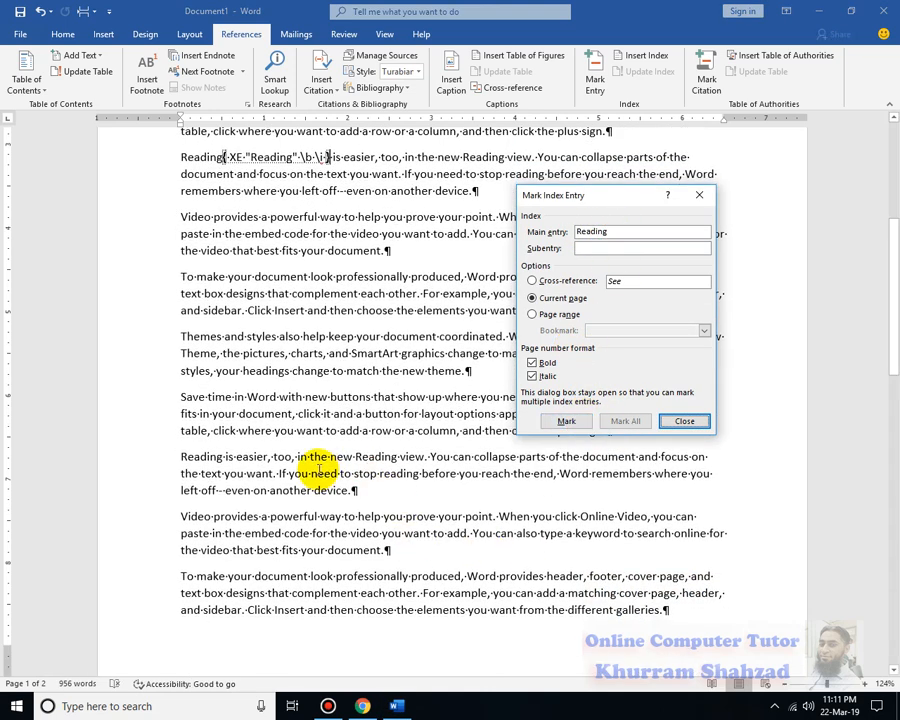
double_click(356, 457)
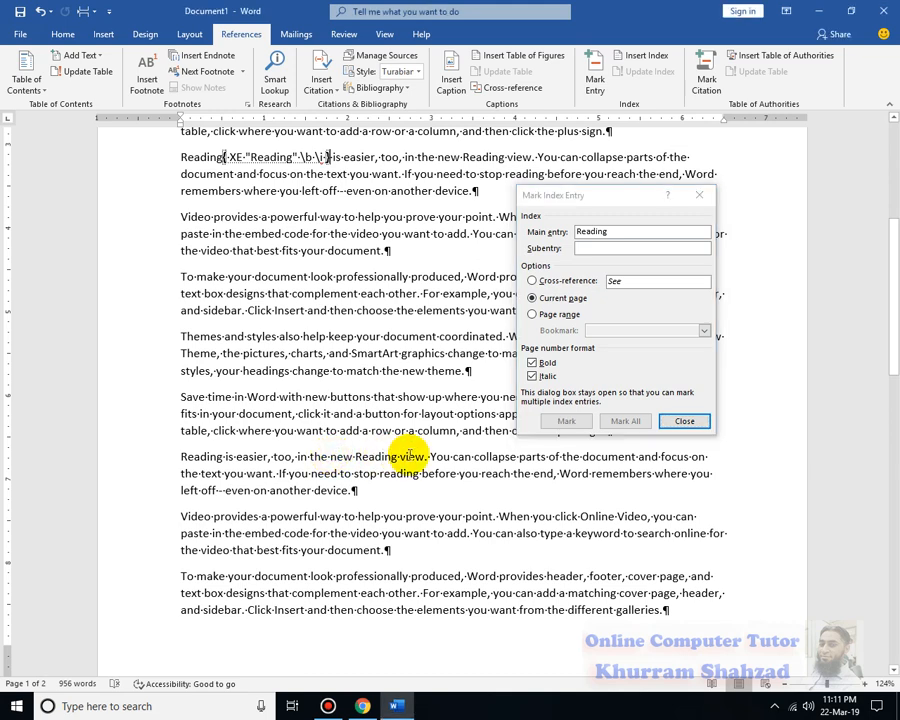
left_click(336, 457, "shift")
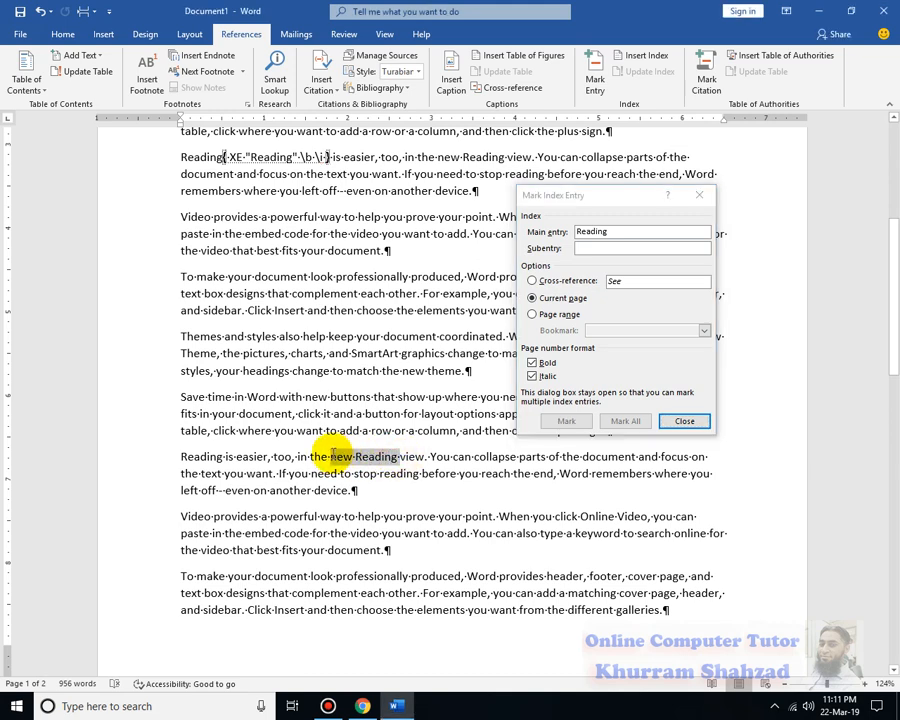
left_click(640, 232)
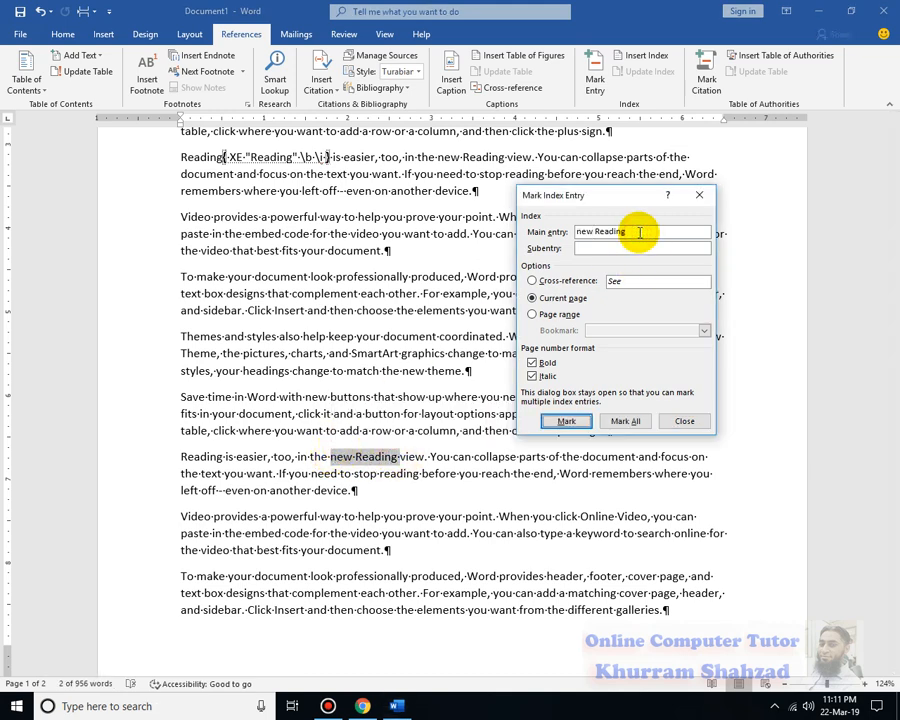
left_click(568, 421)
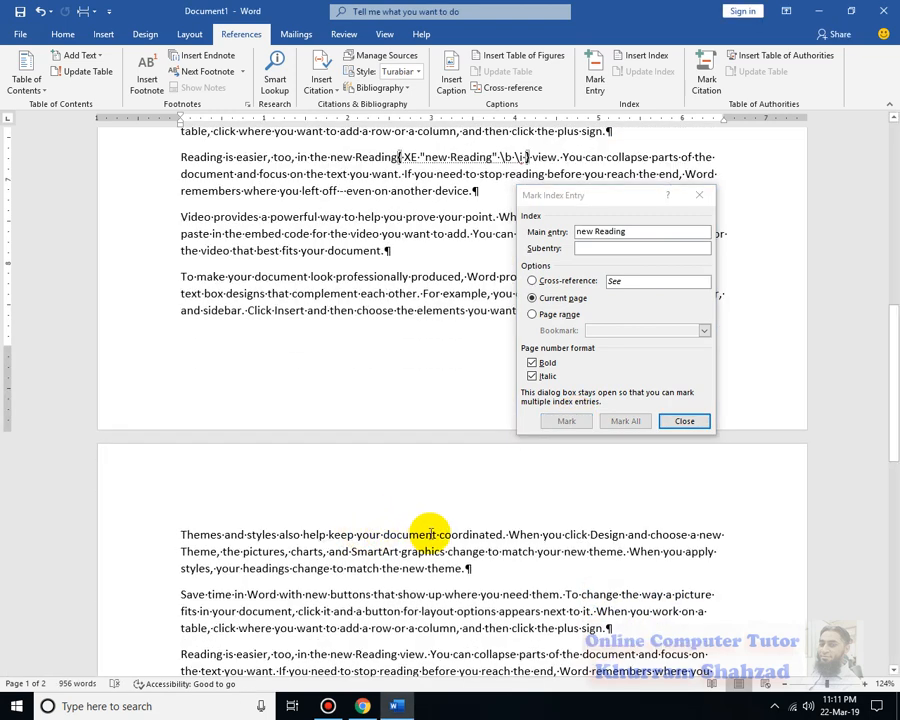
Mark "your document" in the first paragraph of page 2 as an index entry and finish marking entries.
left_click_drag(436, 534, 362, 534)
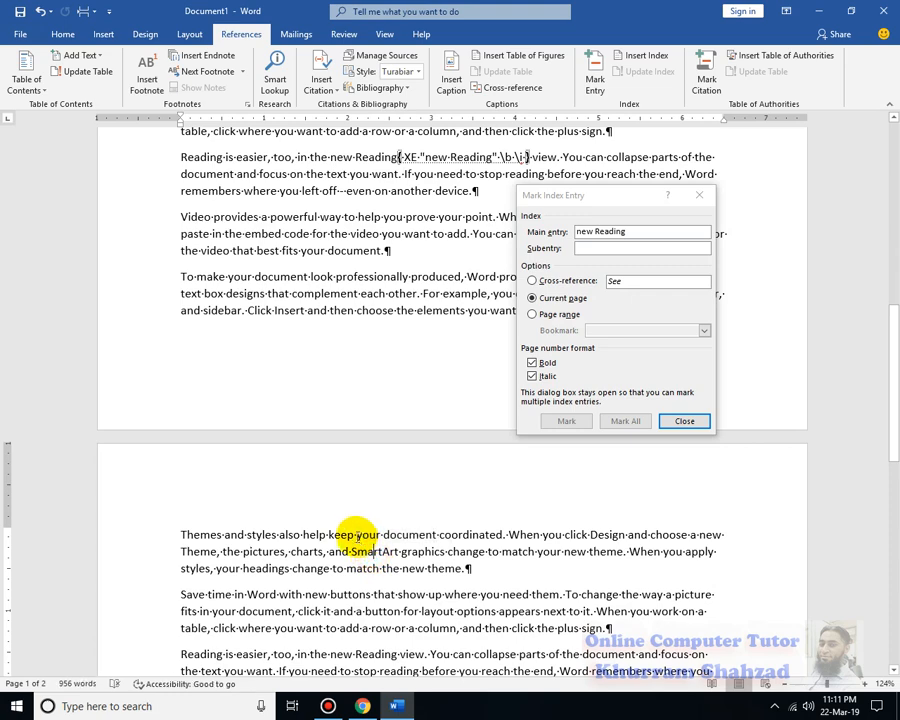
left_click(610, 375)
left_click(566, 421)
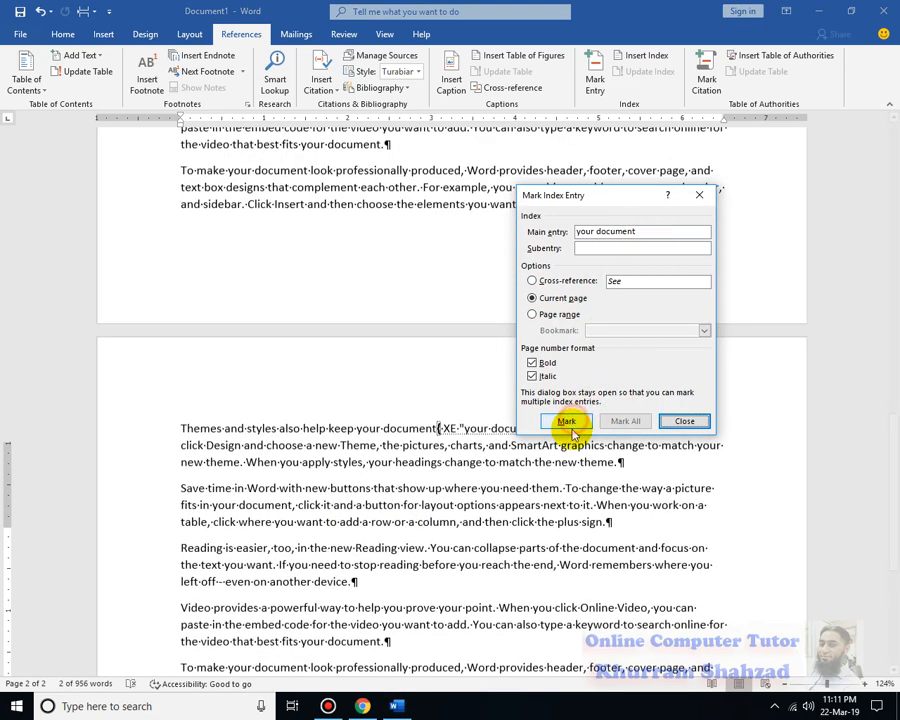
left_click(684, 421)
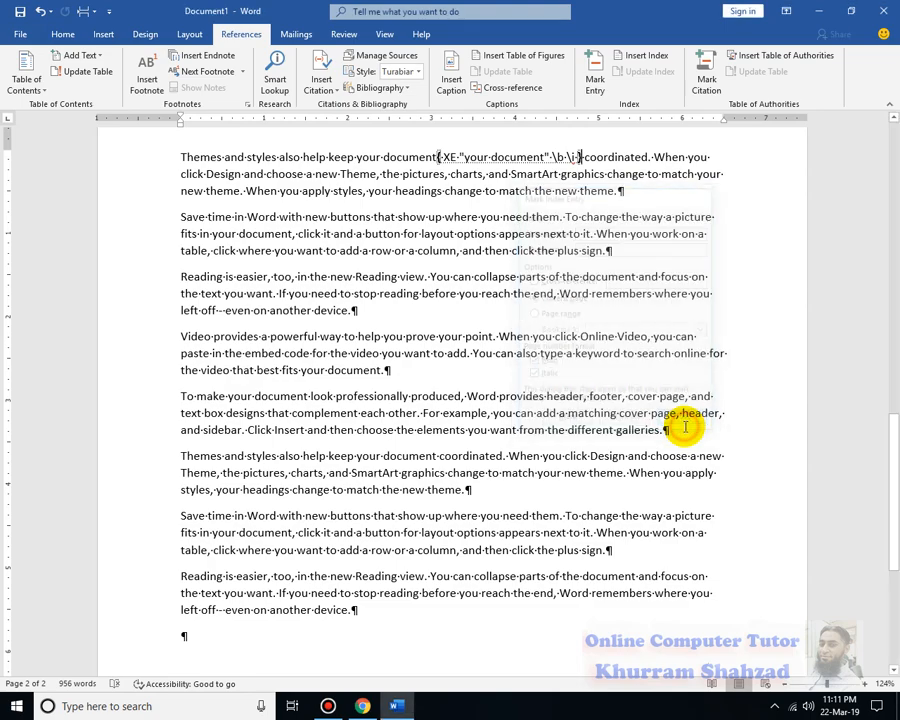
Review the index entry fields marked throughout the document.
scroll(503, 468, "up", 5)
scroll(503, 473, "down", 5)
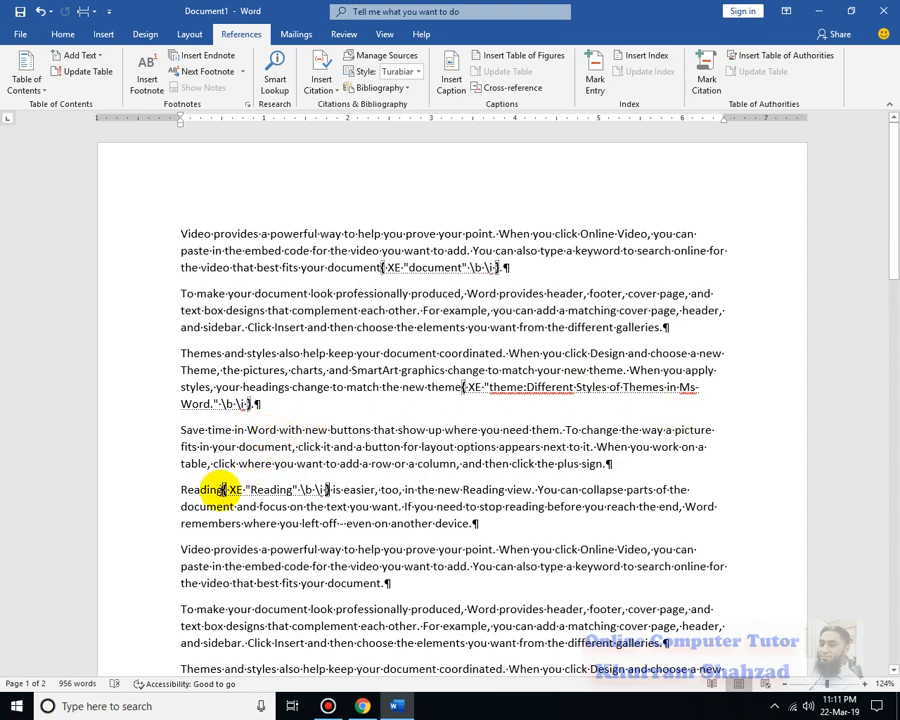
scroll(440, 490, "down", 5)
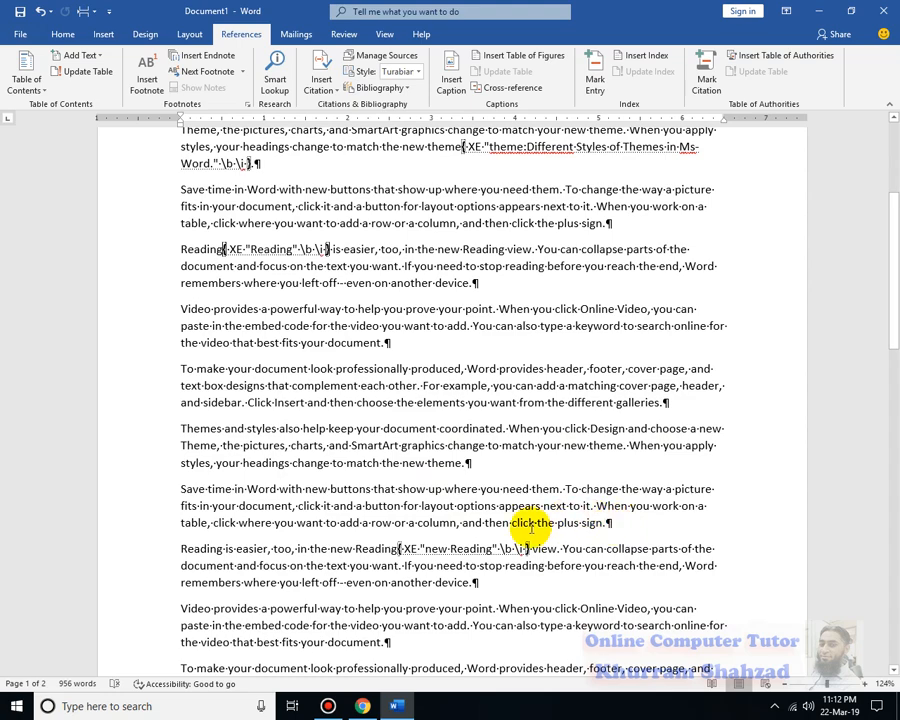
scroll(590, 518, "up", 1)
scroll(531, 527, "down", 2)
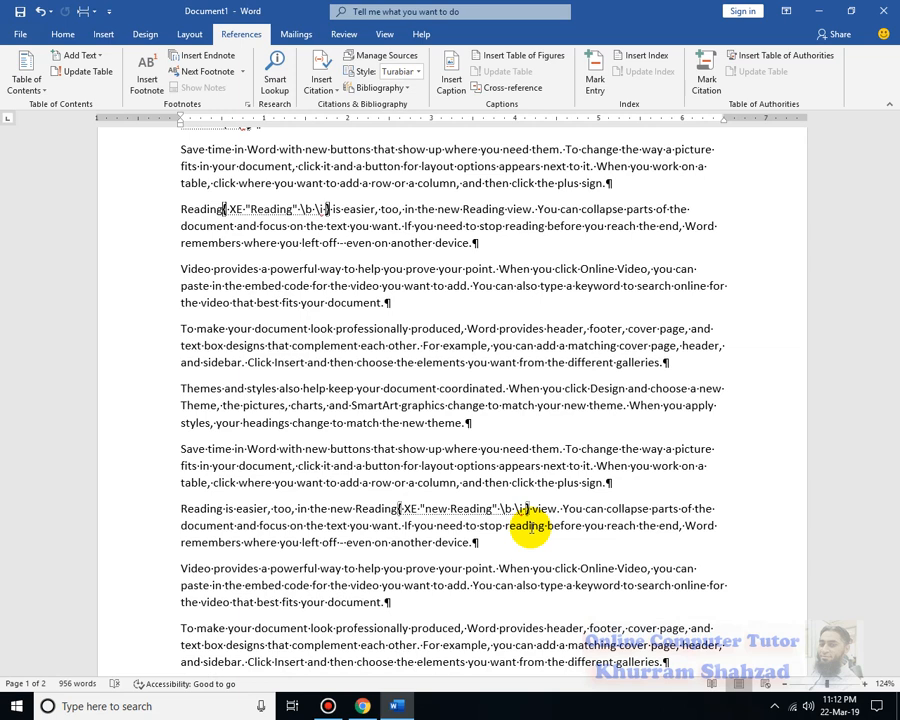
scroll(547, 520, "down", 2)
scroll(540, 515, "up", 7)
Hide the formatting marks and place the cursor on the empty line at the end of the document.
left_click(63, 36)
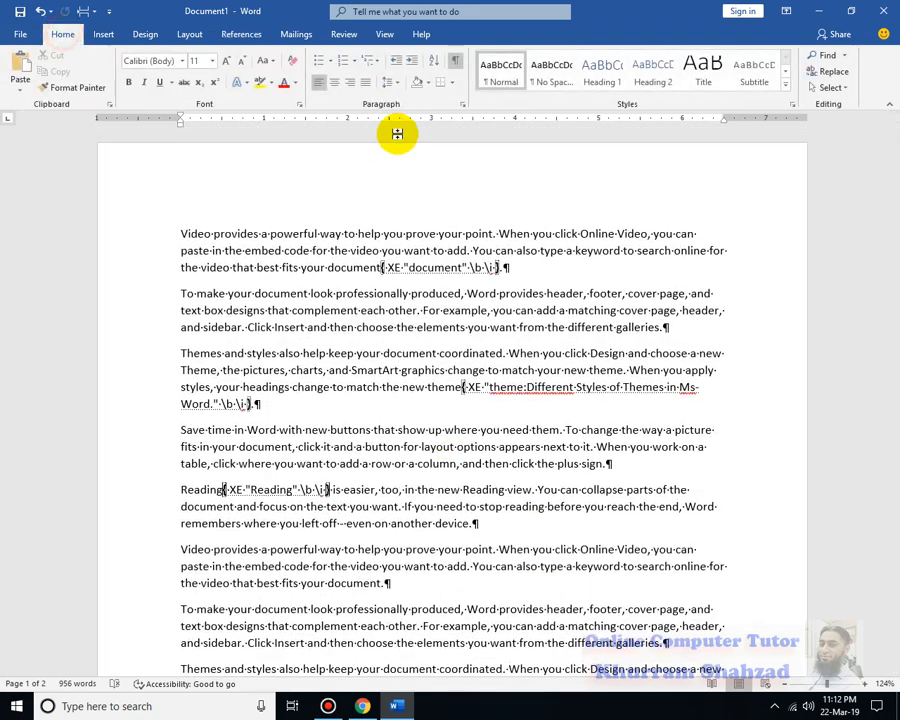
left_click(457, 64)
scroll(556, 530, "down", 5)
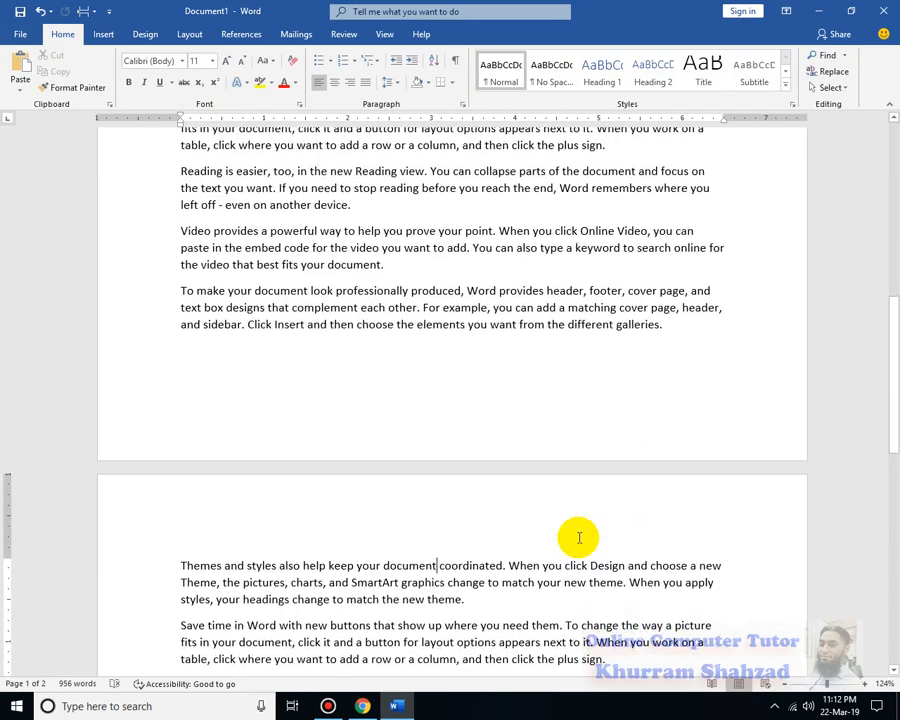
scroll(576, 534, "down", 5)
scroll(582, 570, "up", 4)
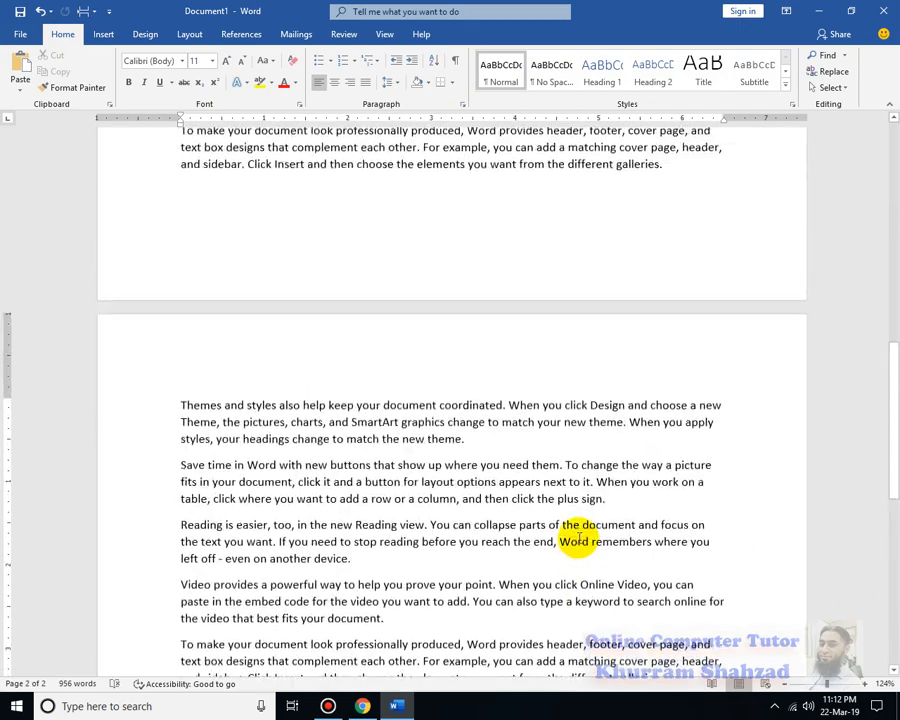
scroll(578, 540, "up", 5)
scroll(577, 536, "down", 10)
scroll(577, 537, "down", 4)
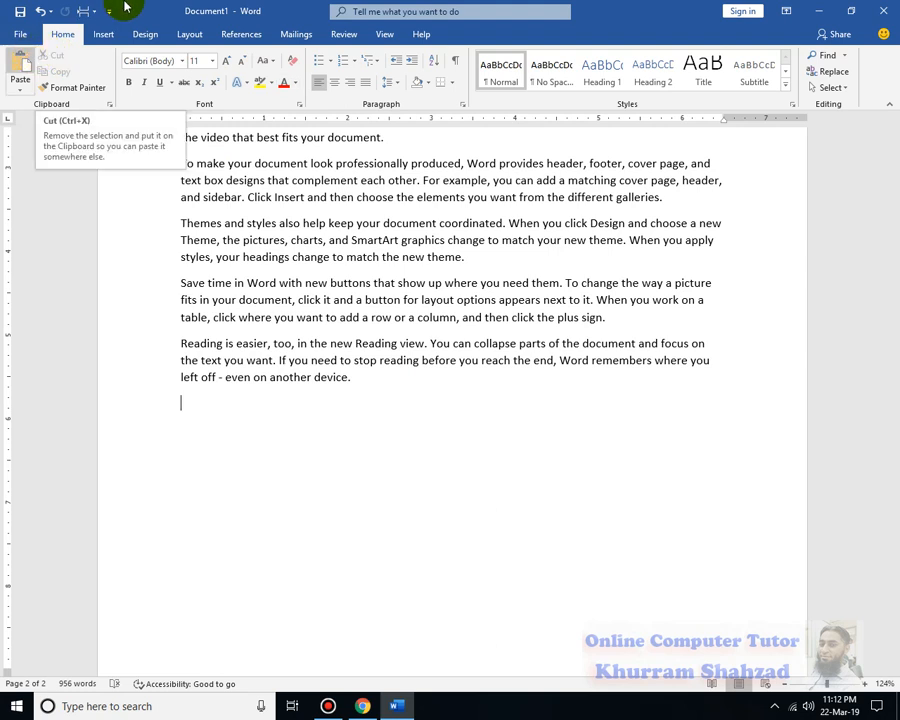
left_click(241, 34)
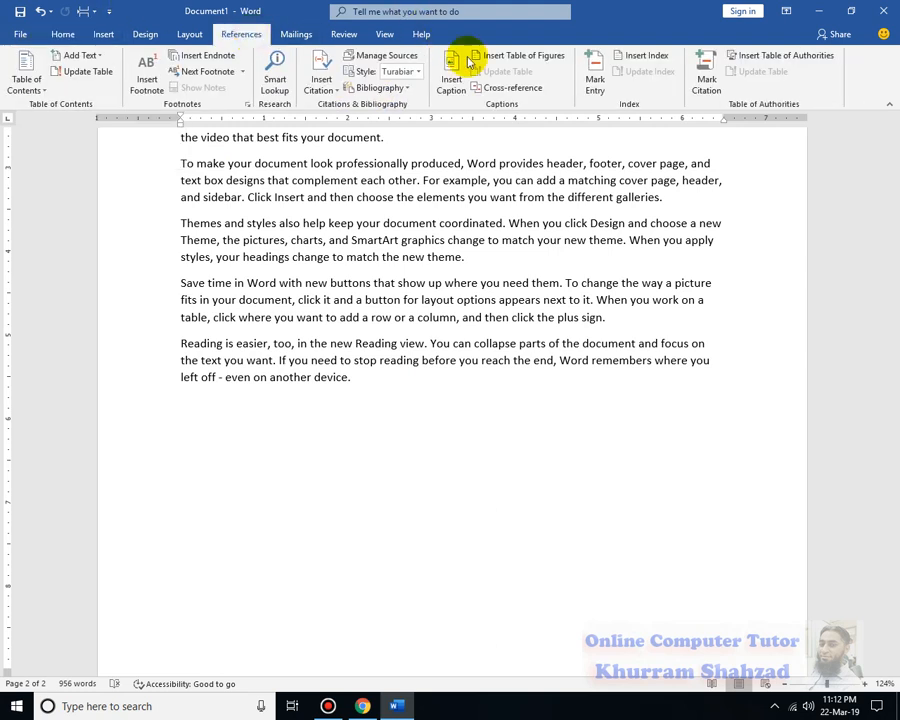
left_click(637, 60)
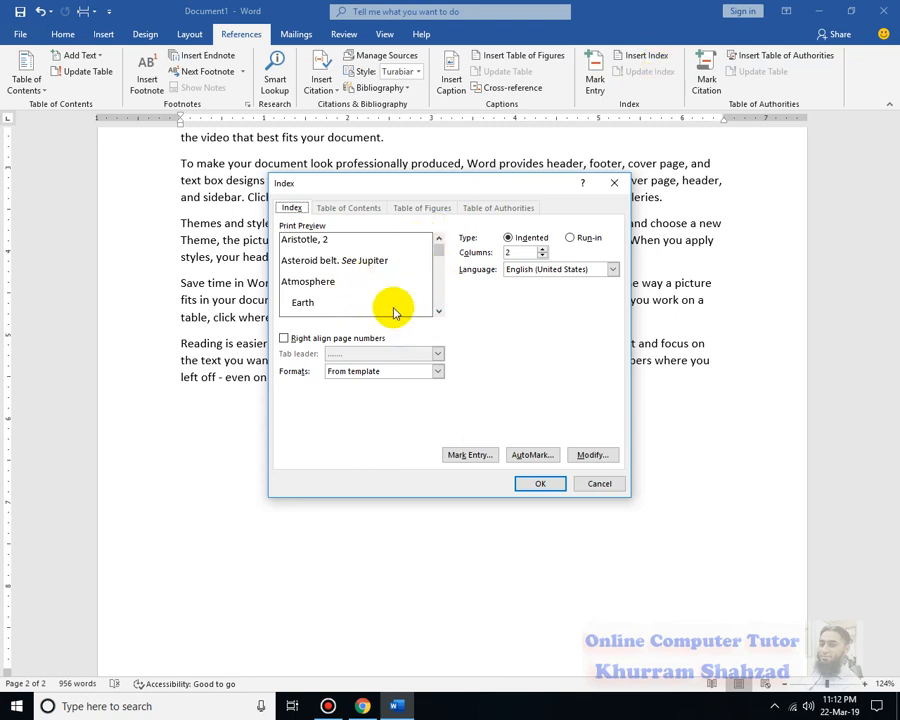
left_click(285, 339)
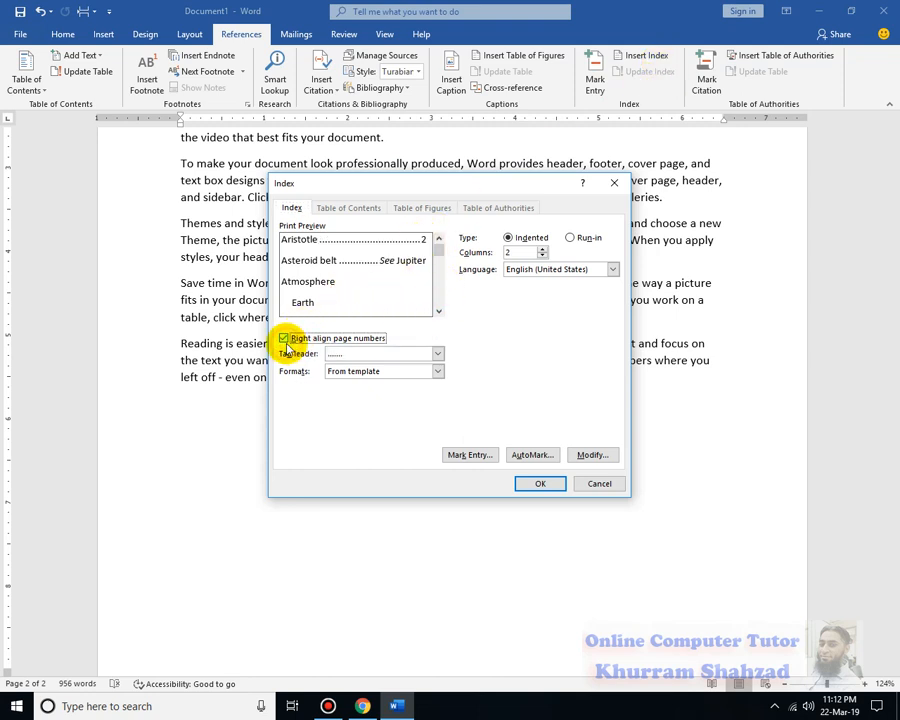
left_click(437, 354)
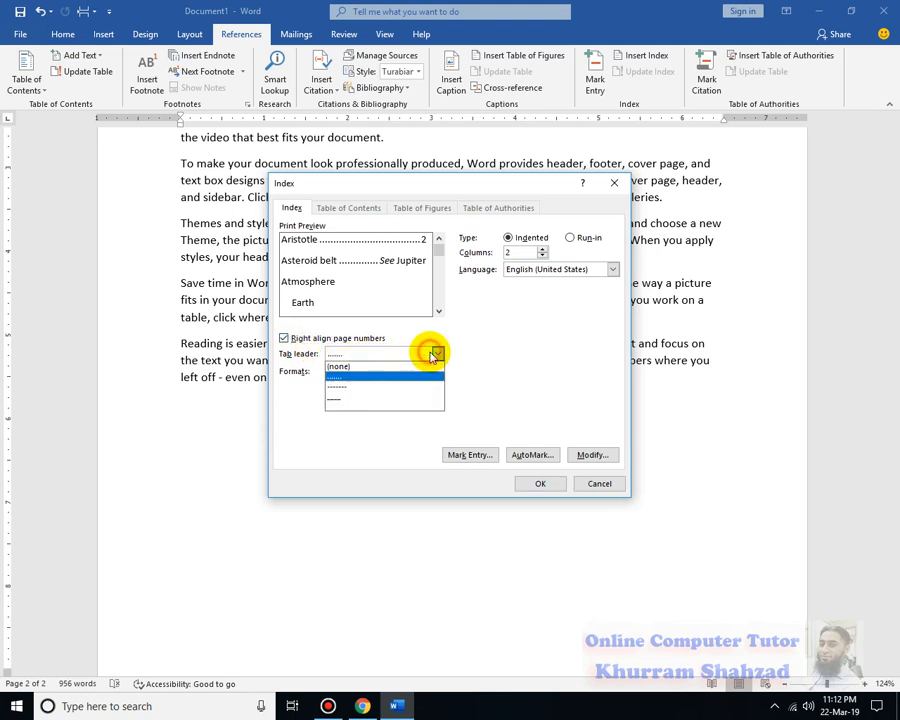
left_click(390, 398)
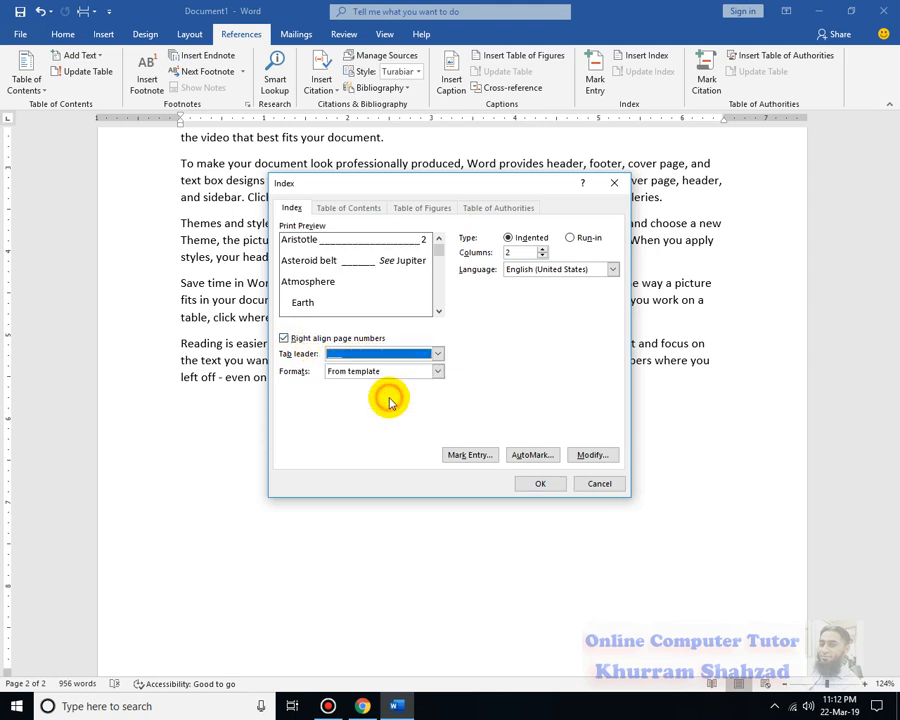
left_click(437, 371)
left_click(544, 381)
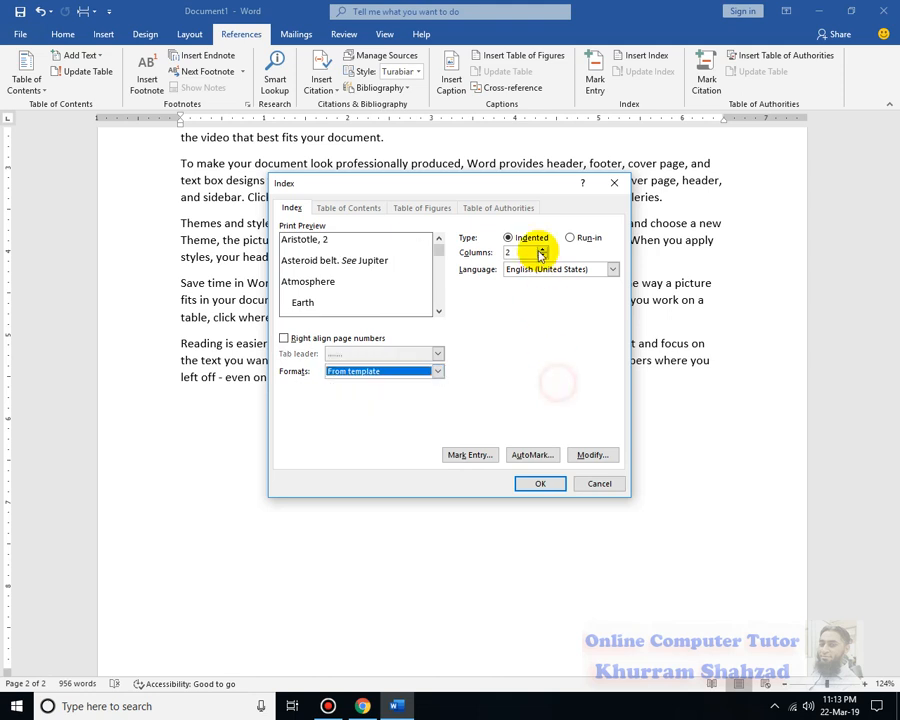
left_click(542, 256)
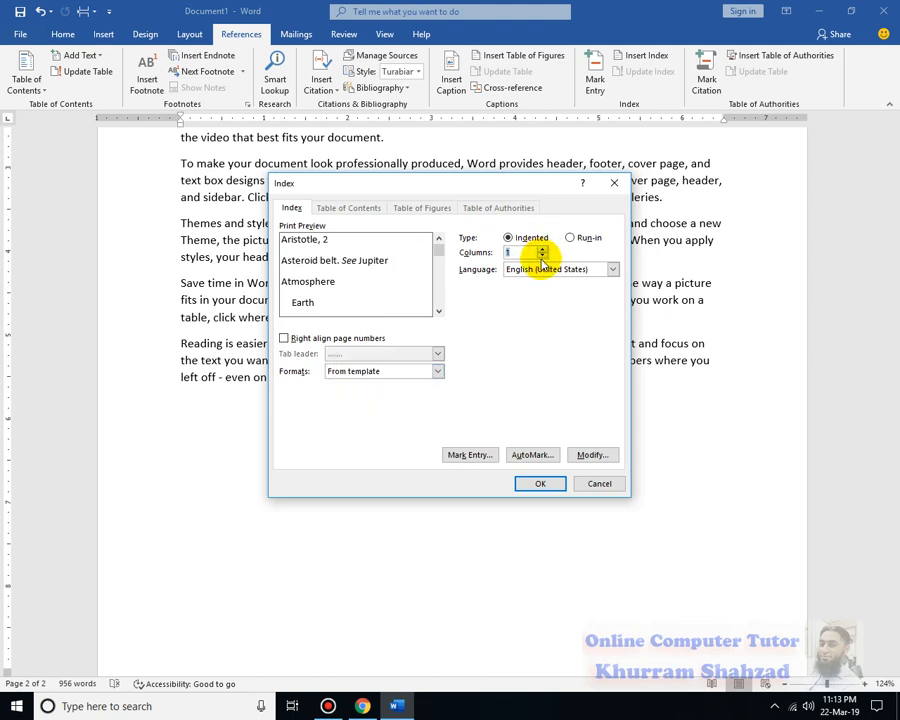
left_click(541, 258)
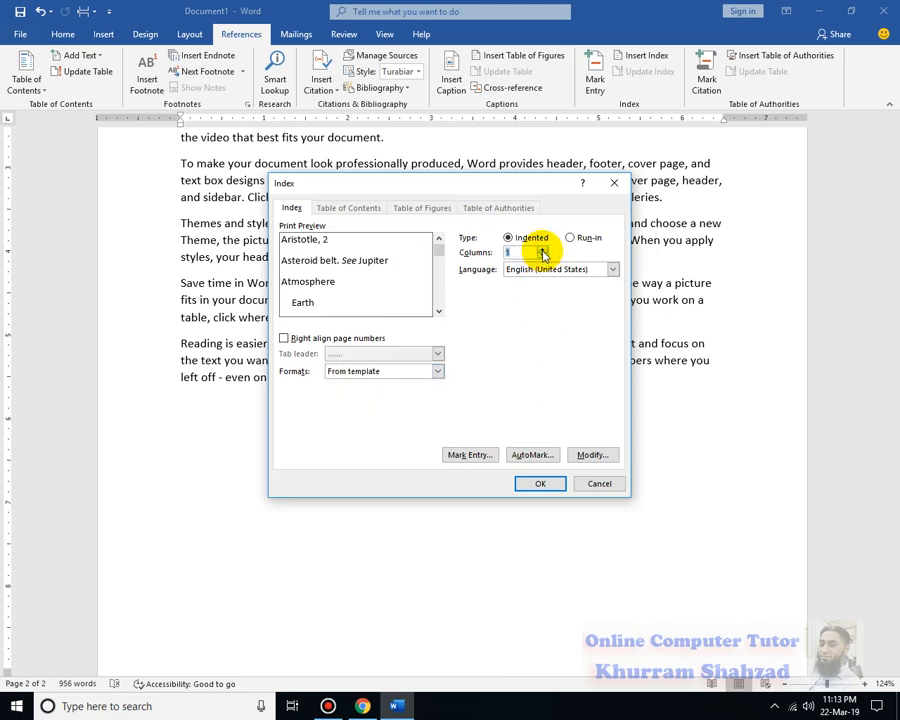
left_click(543, 250)
left_click(570, 237)
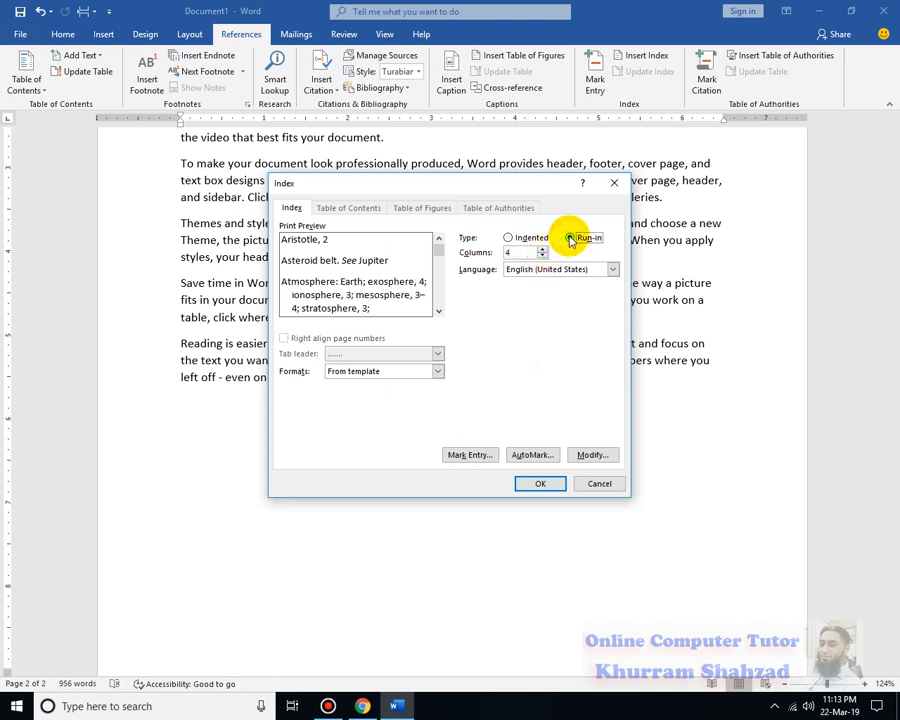
left_click(510, 241)
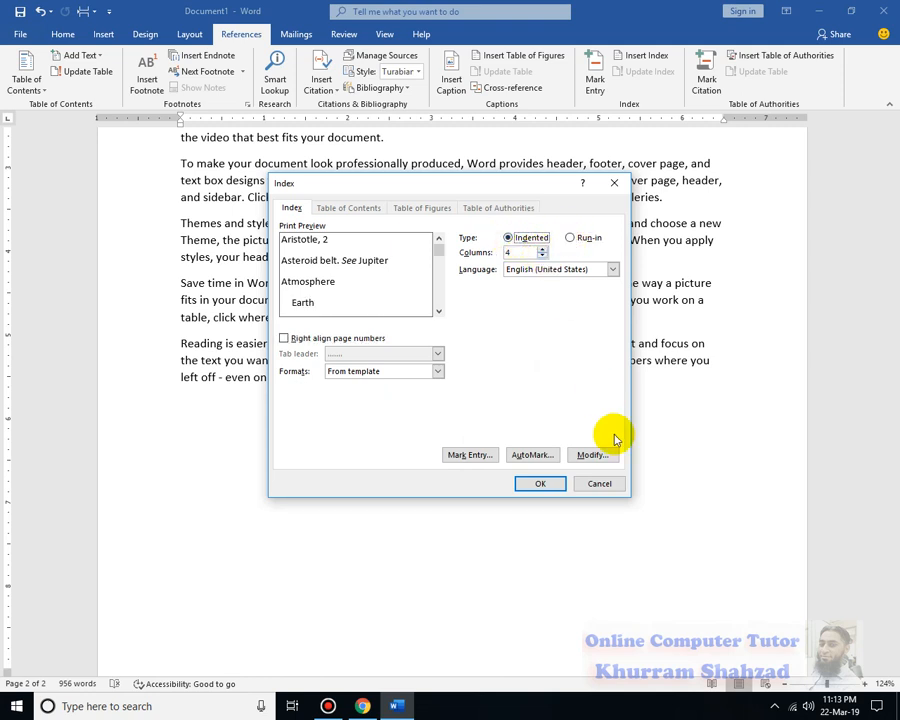
left_click(599, 483)
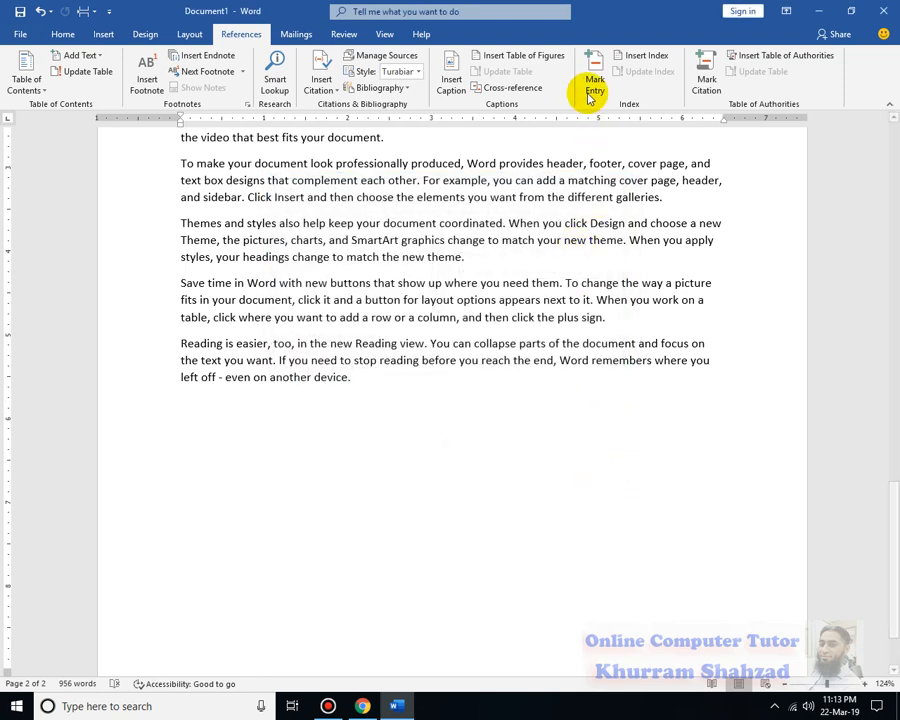
Insert a two-column indented index at the end of the document with right-aligned page numbers and a dotted tab leader.
left_click(645, 58)
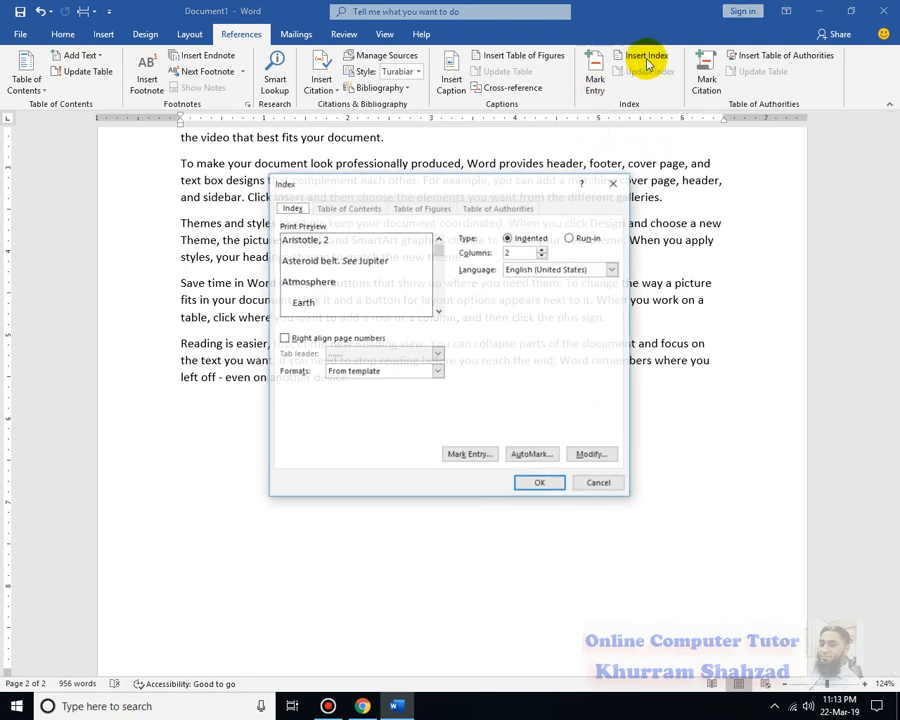
left_click(289, 339)
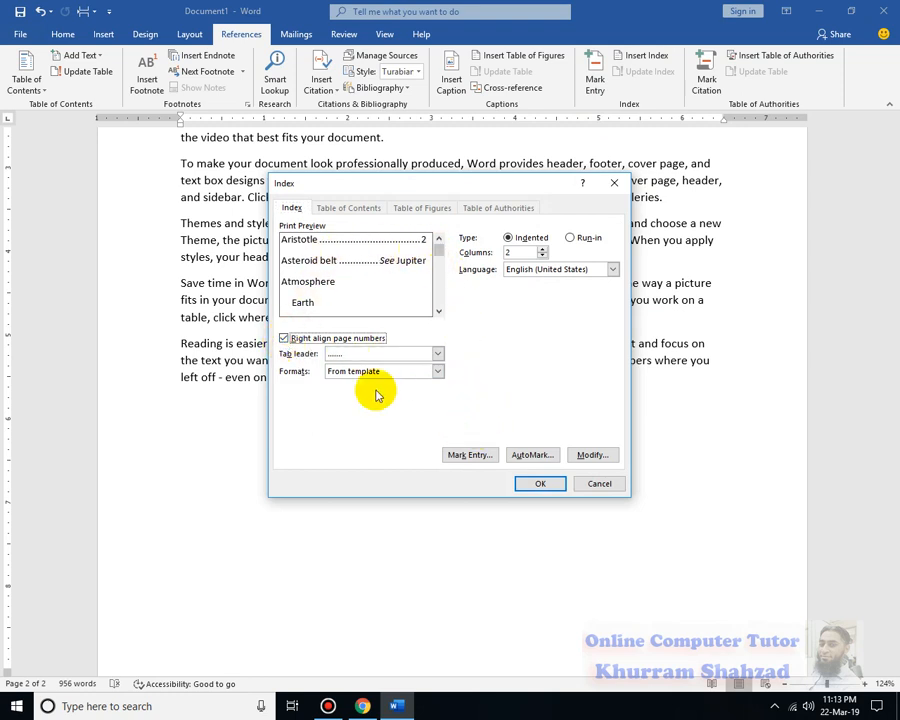
left_click(541, 484)
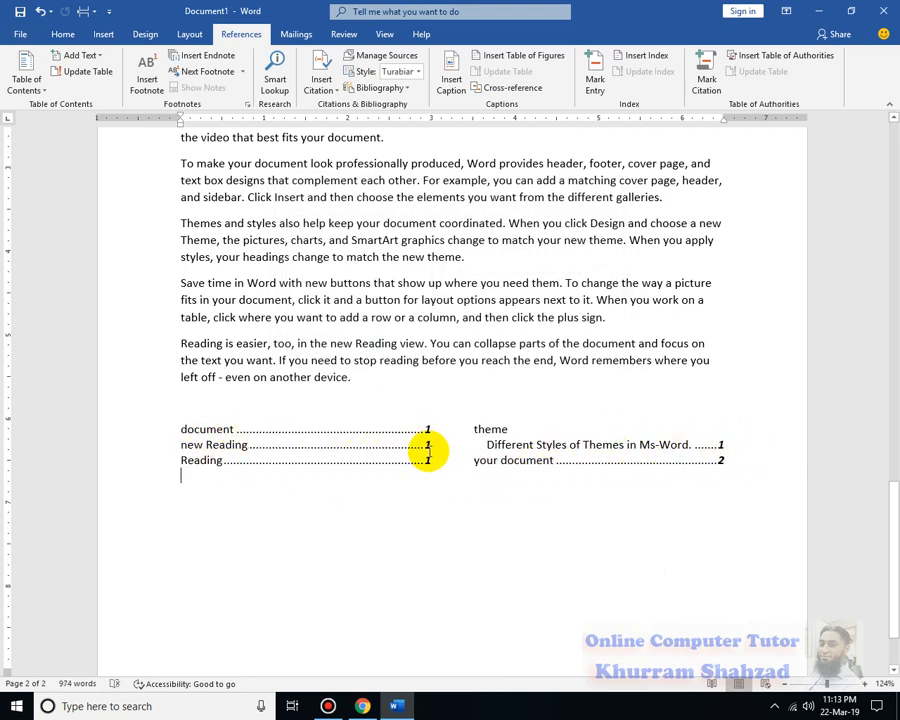
left_click(425, 455)
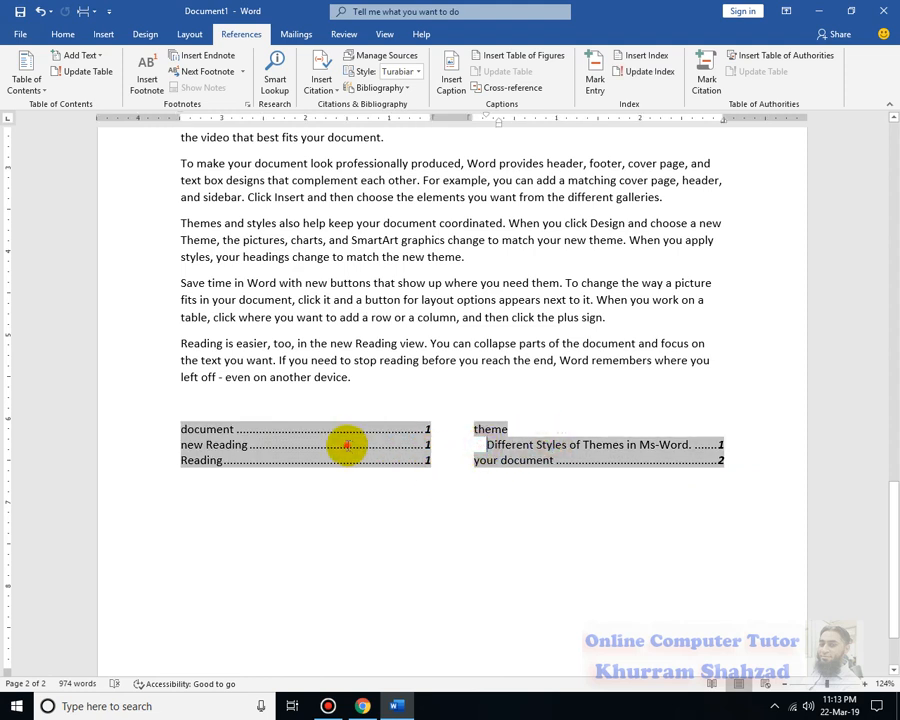
left_click(459, 441)
left_click(500, 427)
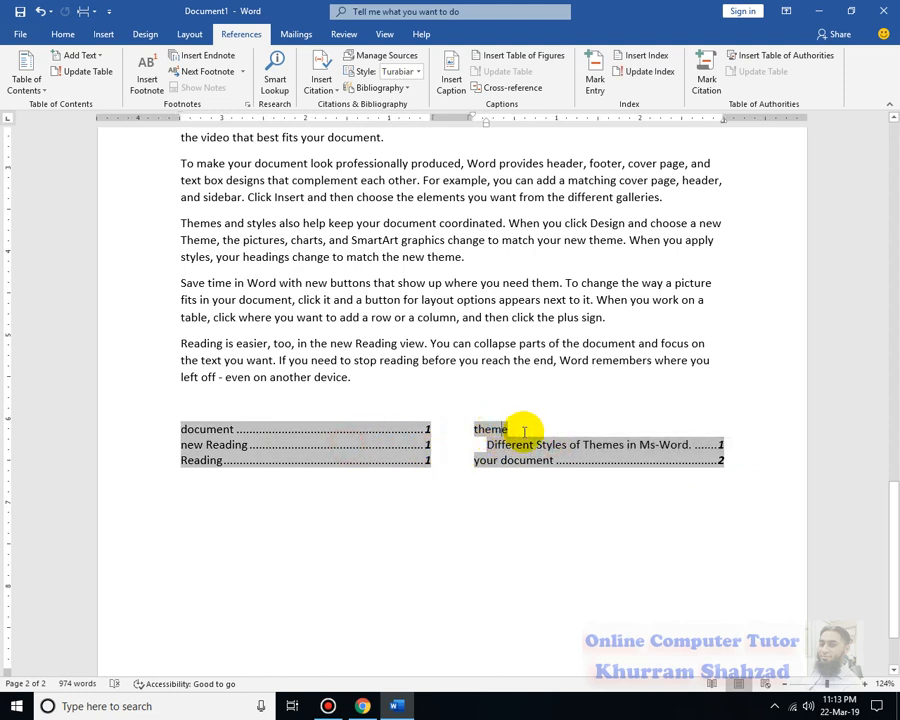
left_click(507, 343)
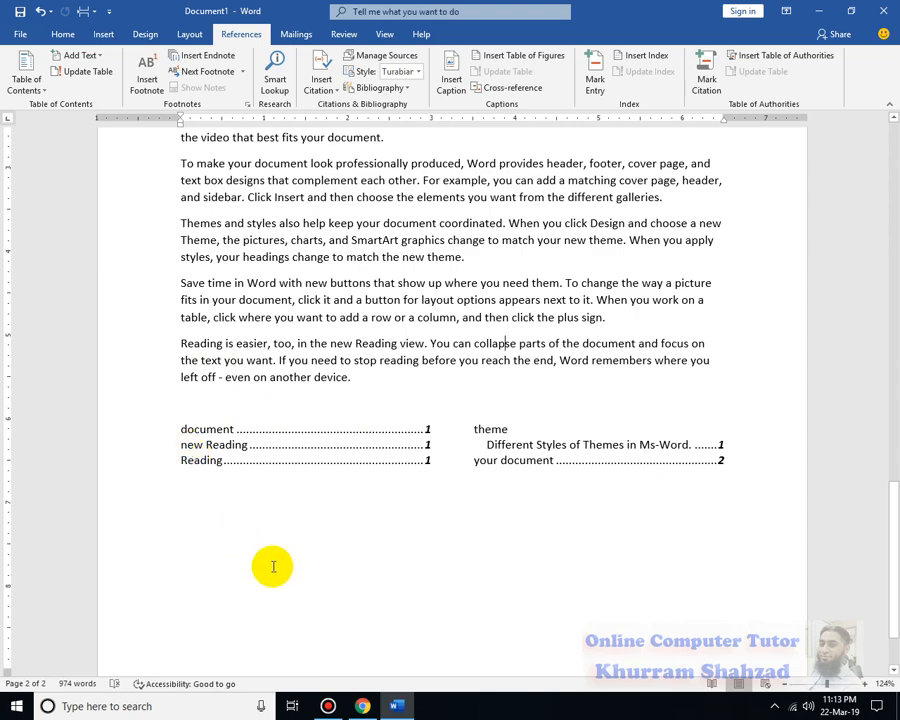
Mark "where you need them" in the second-to-last paragraph as an index entry with subentry XYZ and a bold italic page number.
scroll(305, 571, "up", 3)
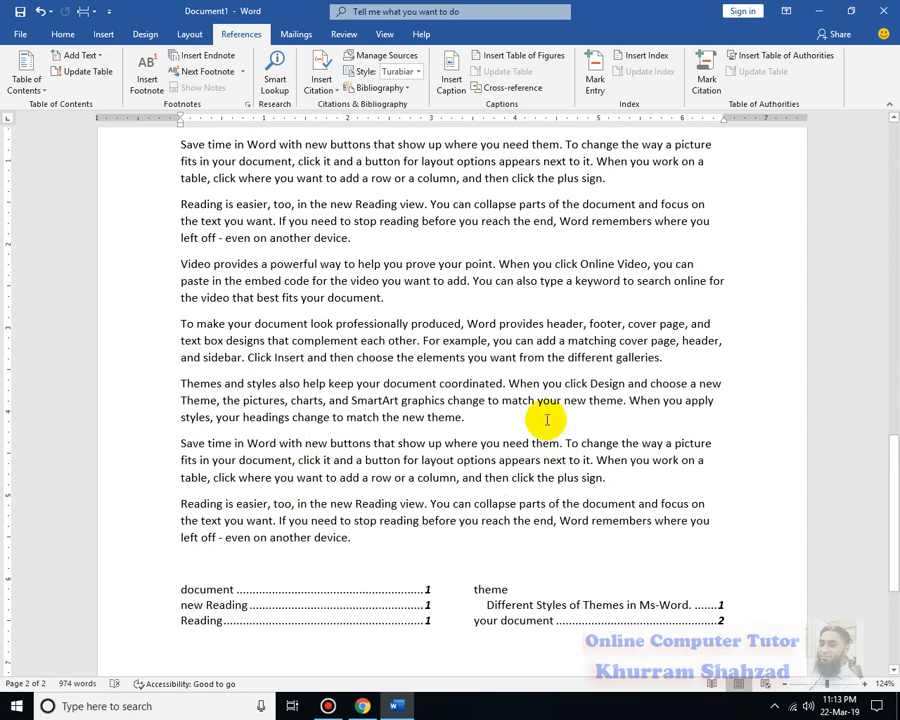
left_click_drag(445, 443, 556, 444)
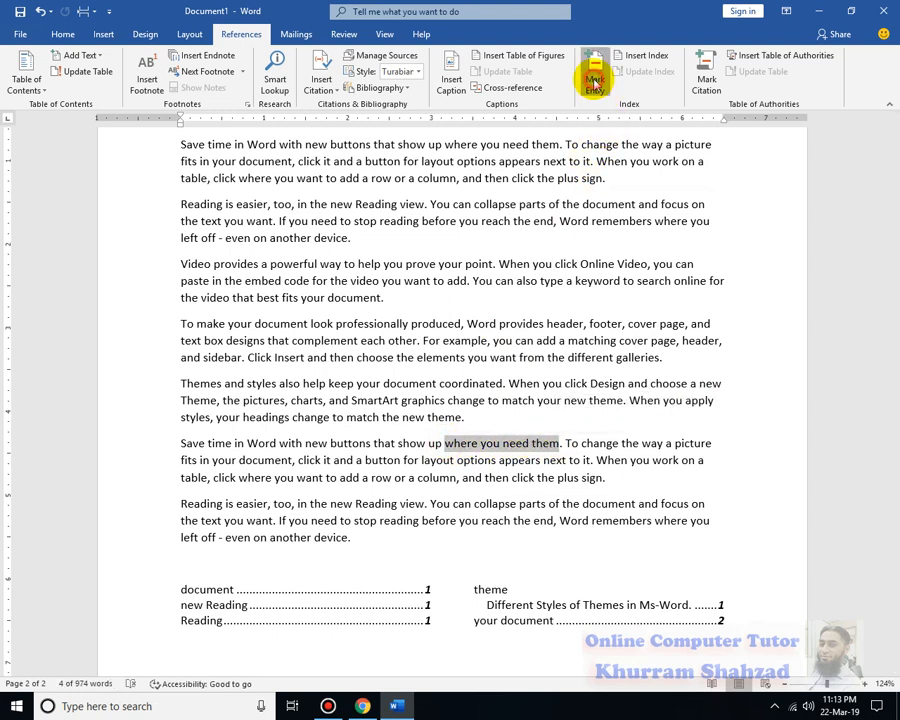
left_click(595, 78)
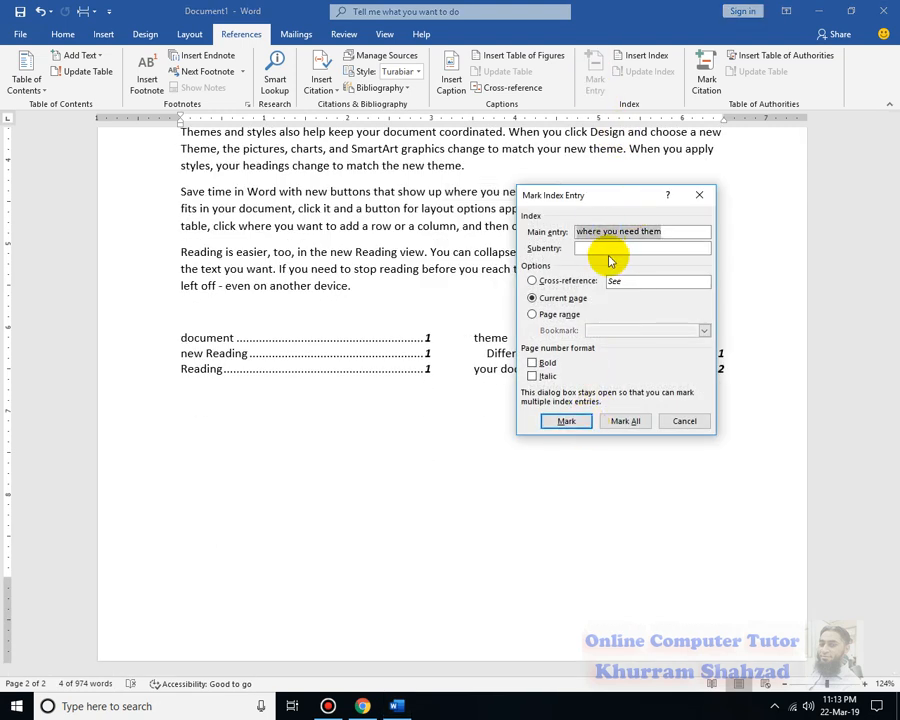
left_click(610, 243)
type("XYZ")
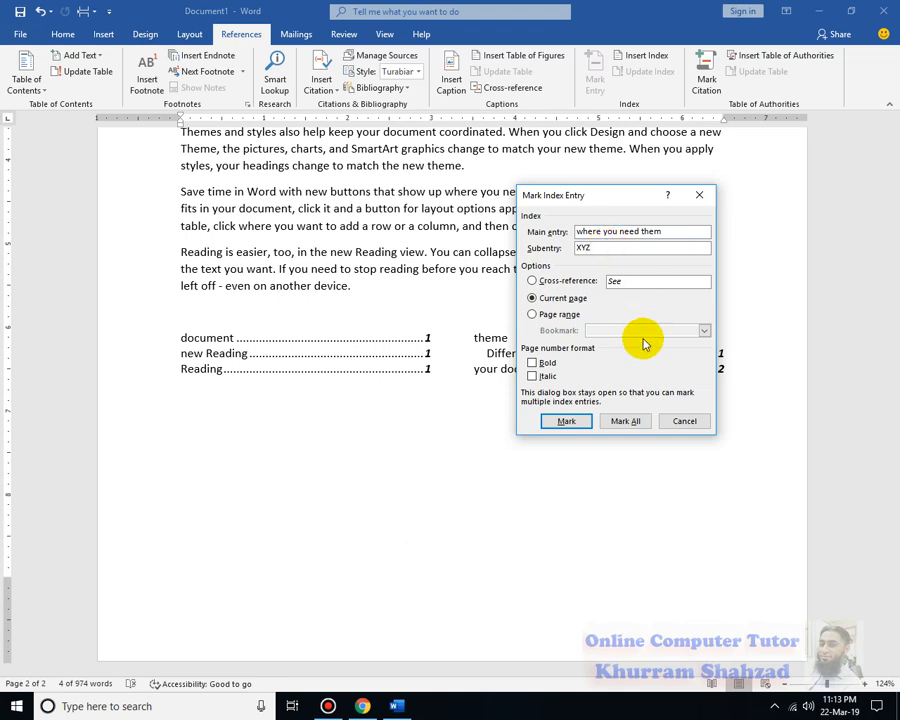
left_click(533, 362)
left_click(532, 376)
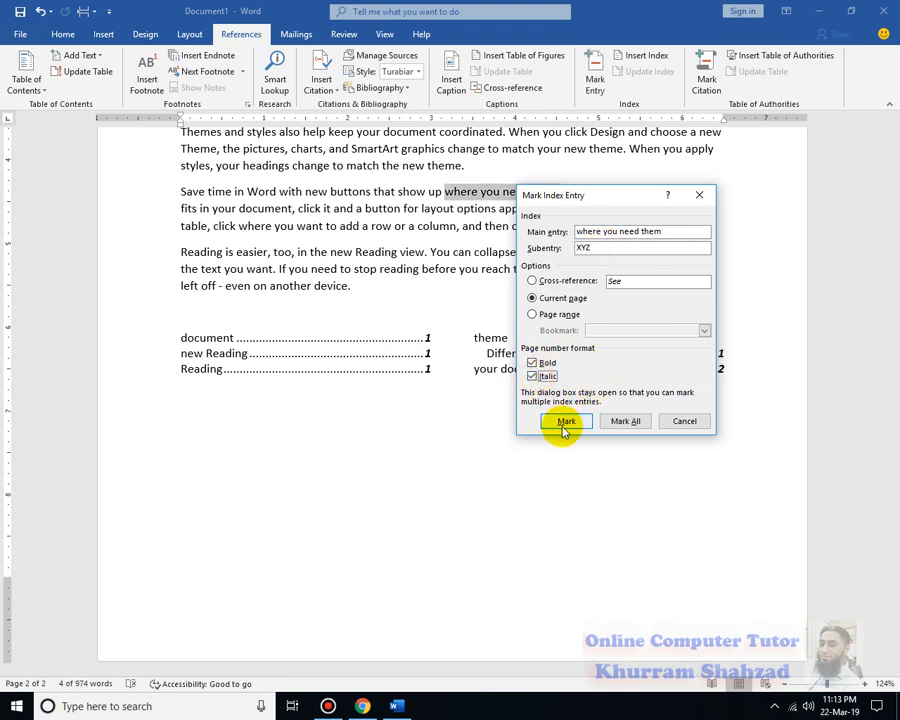
left_click(566, 421)
left_click(684, 421)
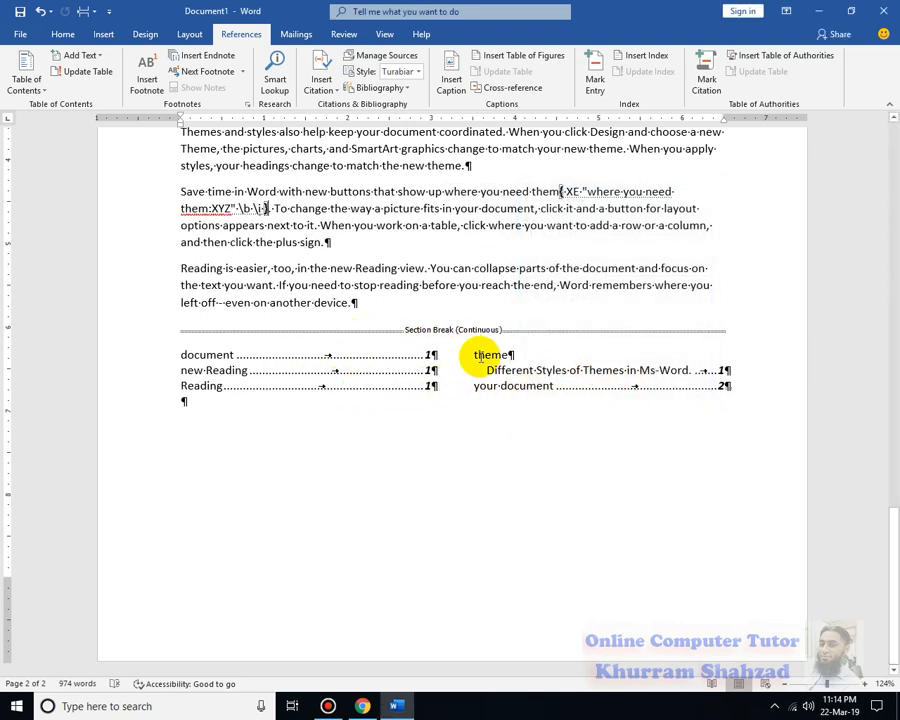
Update the index at the end of the document to include the newly marked entry.
left_click(313, 371)
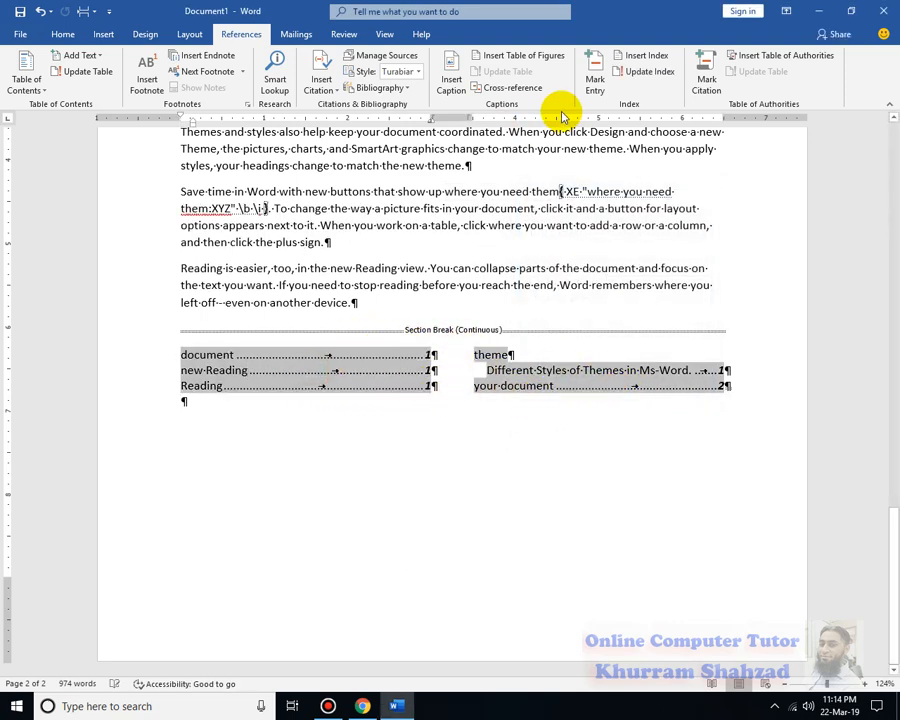
left_click(647, 73)
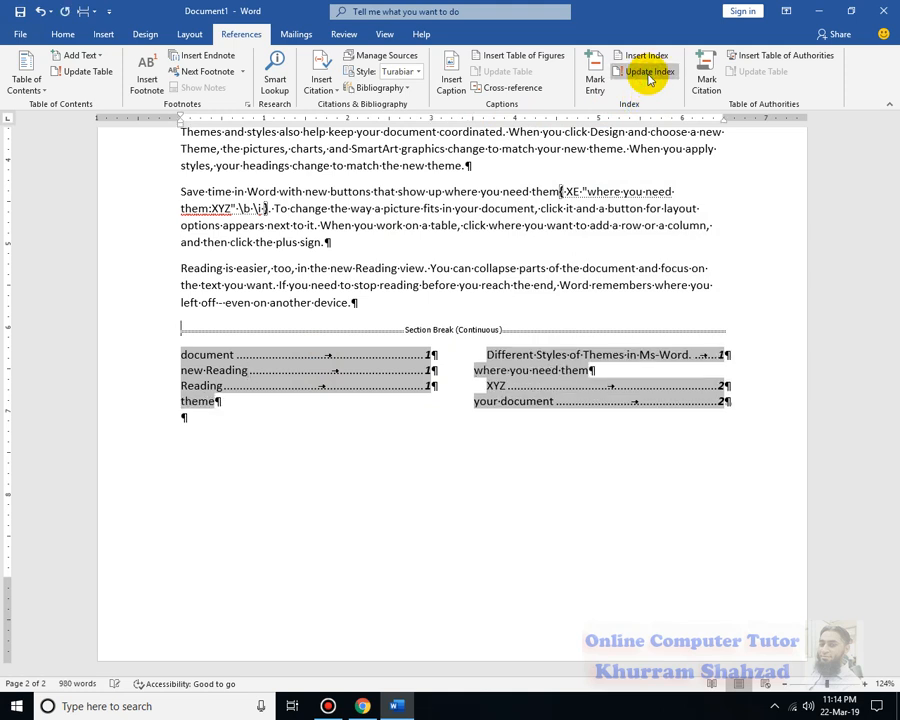
left_click(573, 371)
left_click(237, 387)
left_click(526, 243)
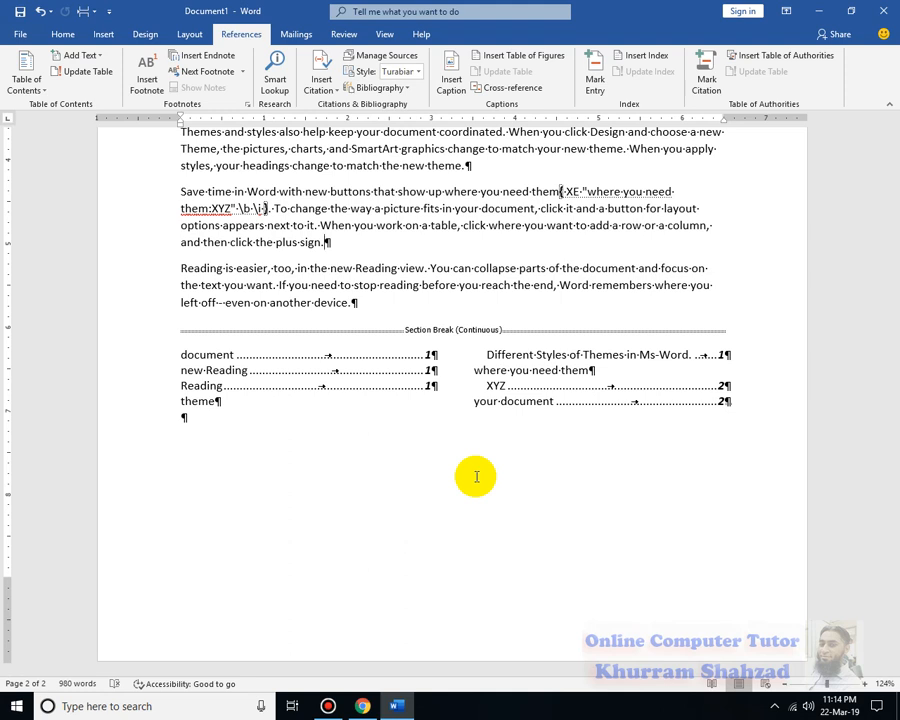
Hide the formatting marks and view the updated index at the end of the document.
left_click(62, 34)
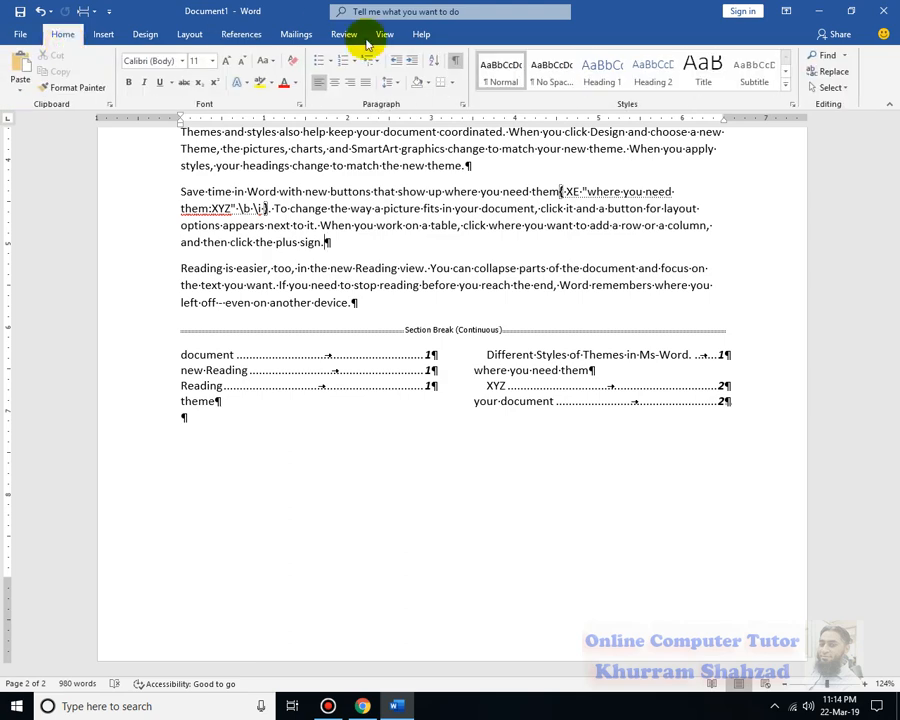
left_click(455, 60)
scroll(525, 465, "up", 1)
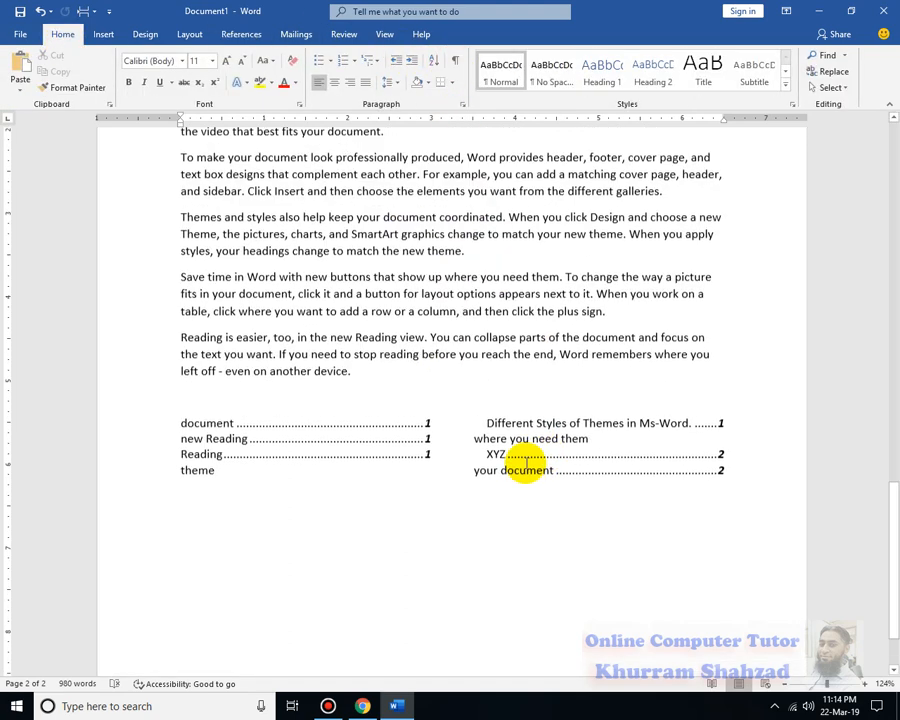
scroll(525, 465, "up", 1)
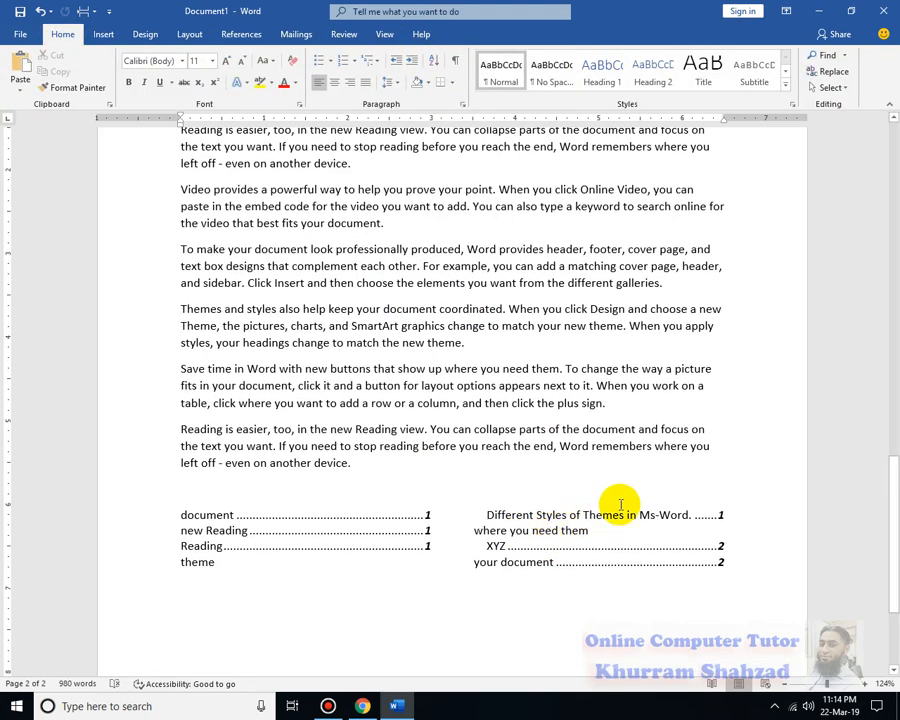